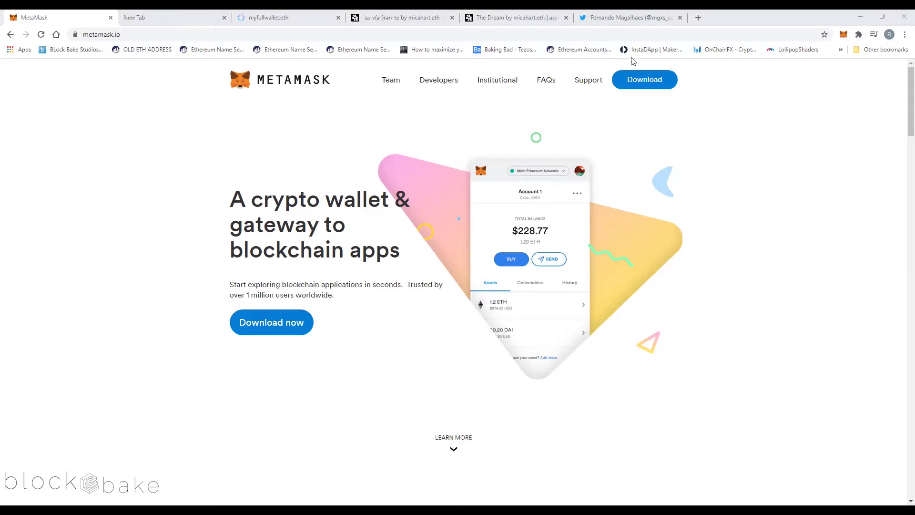
Load metamask.io in the blank new tab
left_click(187, 22)
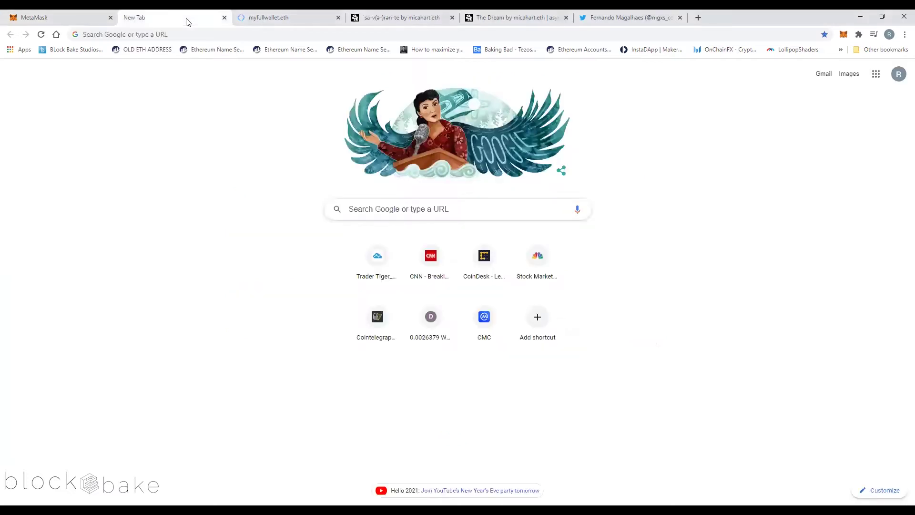
left_click(188, 35)
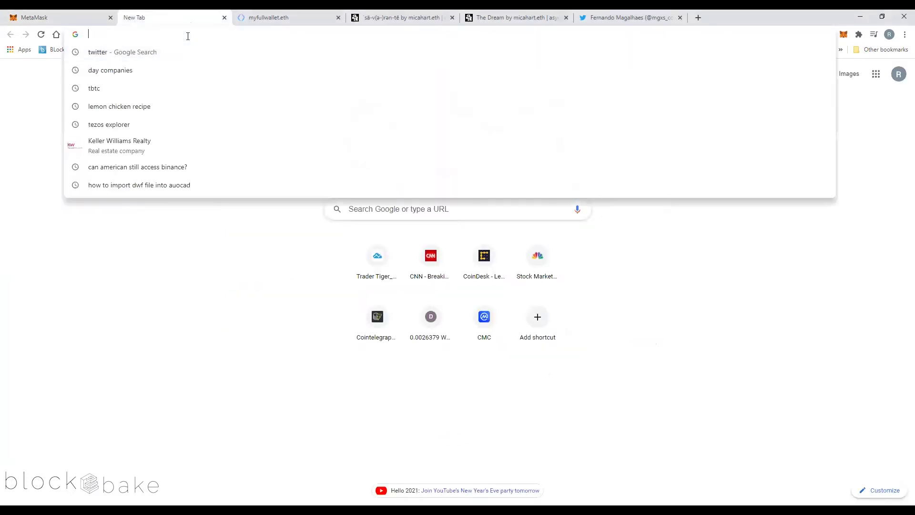
type("metam")
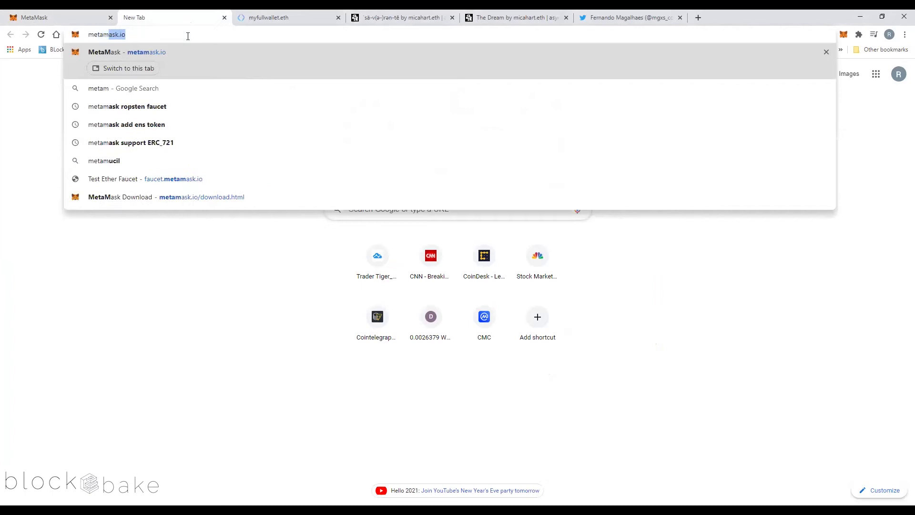
type("ask.io")
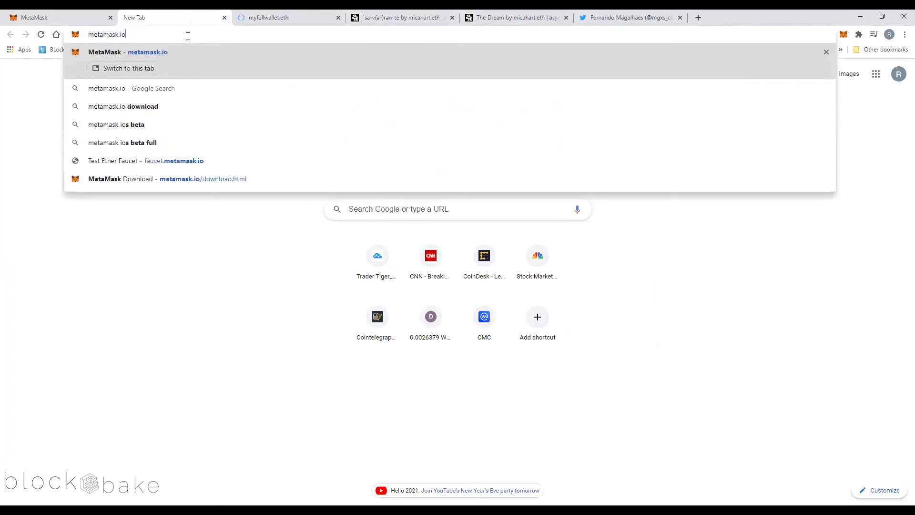
key("Return")
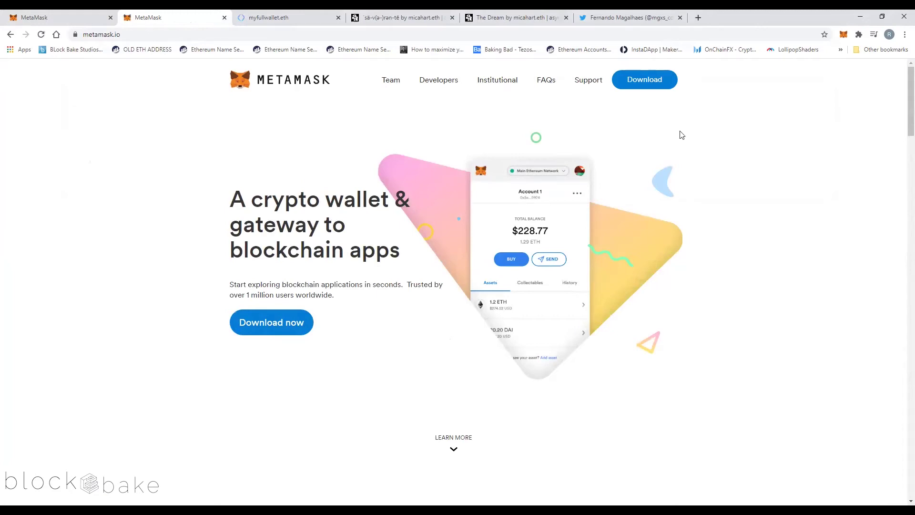
Review MetaMask's iPhone and Android download options, then close the download page
left_click(642, 81)
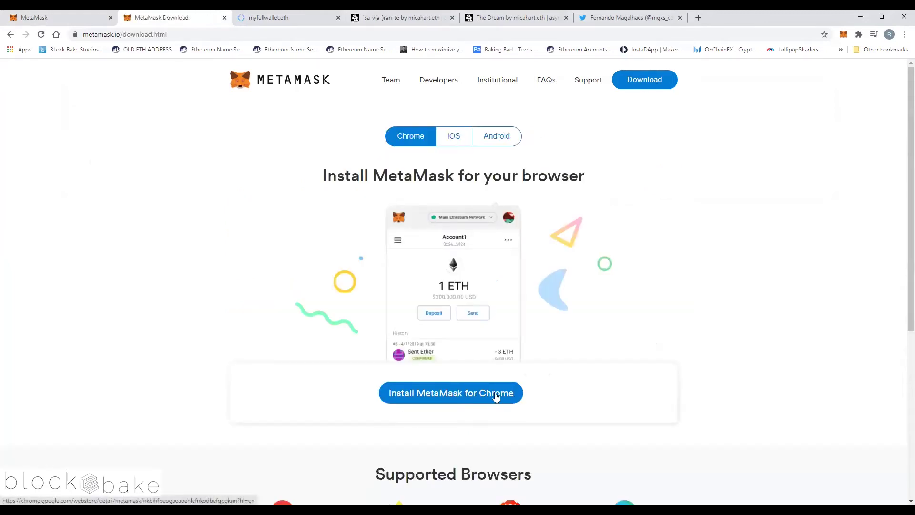
left_click(451, 133)
left_click(496, 137)
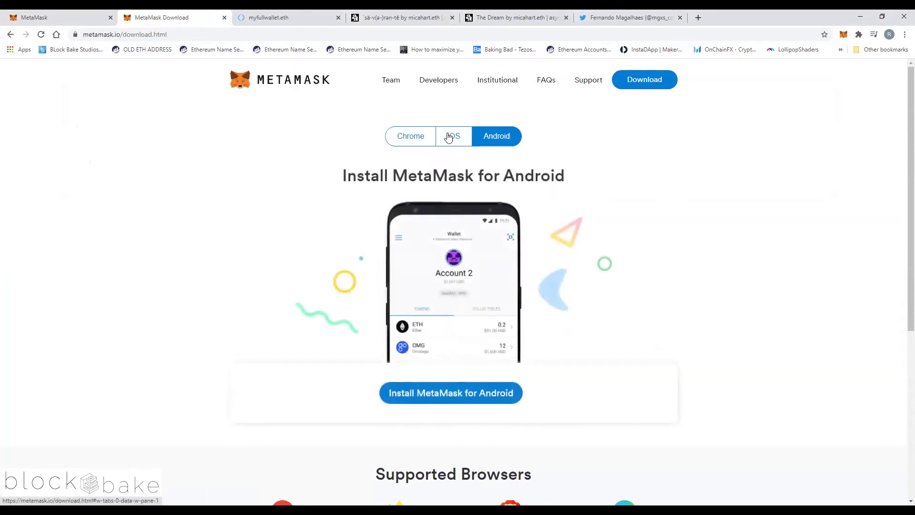
left_click(453, 138)
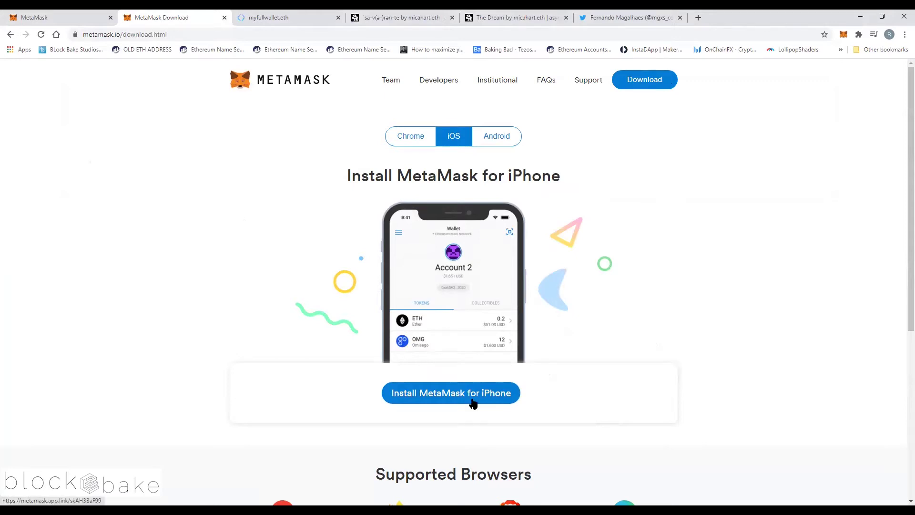
scroll(196, 297, "down", 3)
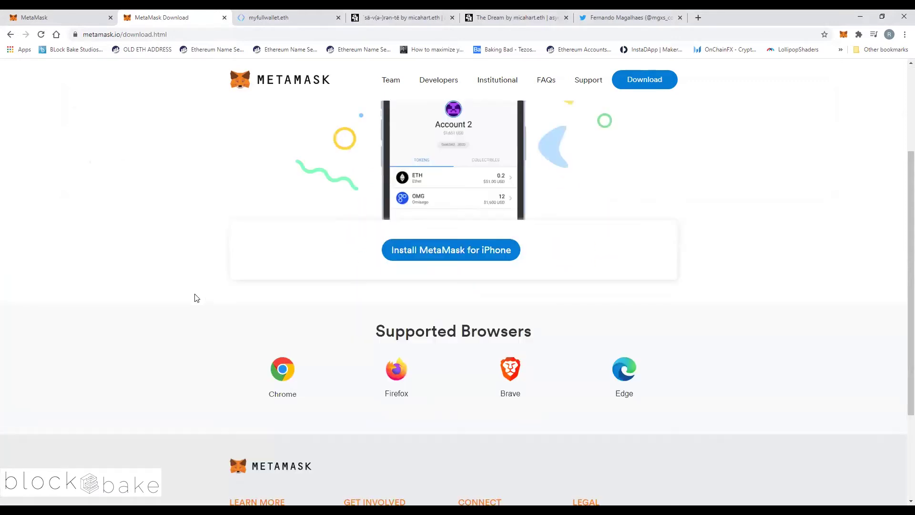
scroll(196, 298, "down", 2)
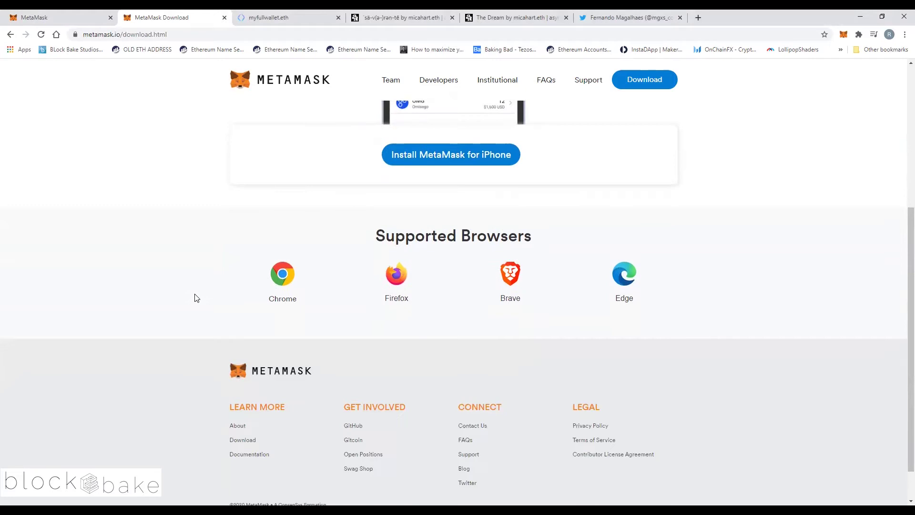
scroll(200, 284, "up", 5)
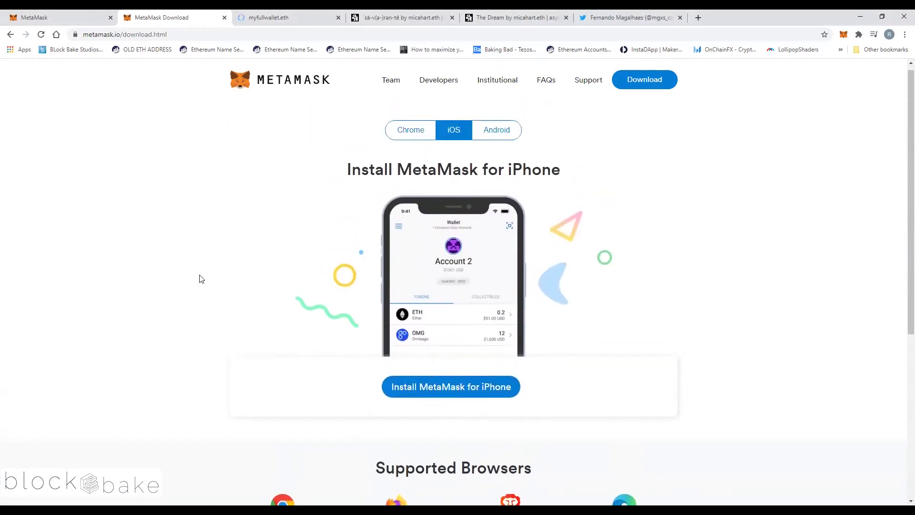
left_click(224, 19)
left_click(30, 14)
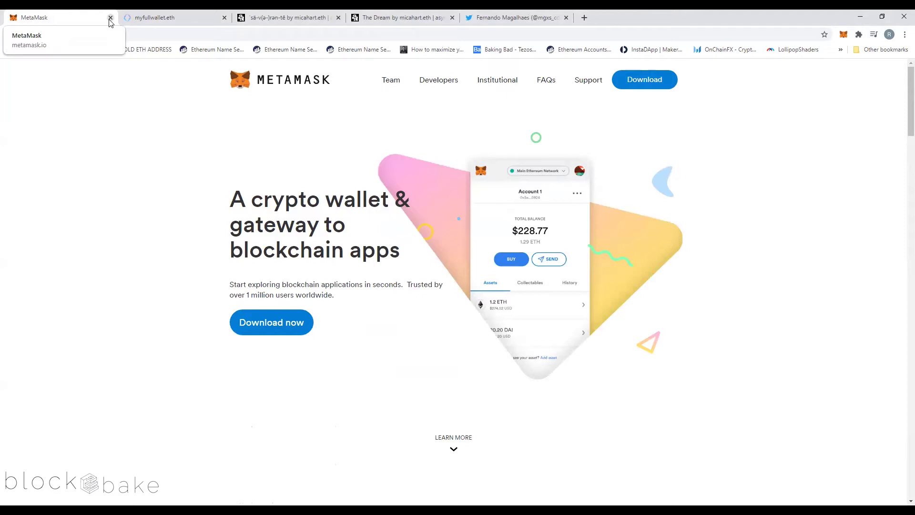
Open the MetaMask wallet in its expanded full-page view
left_click(149, 33)
left_click(149, 17)
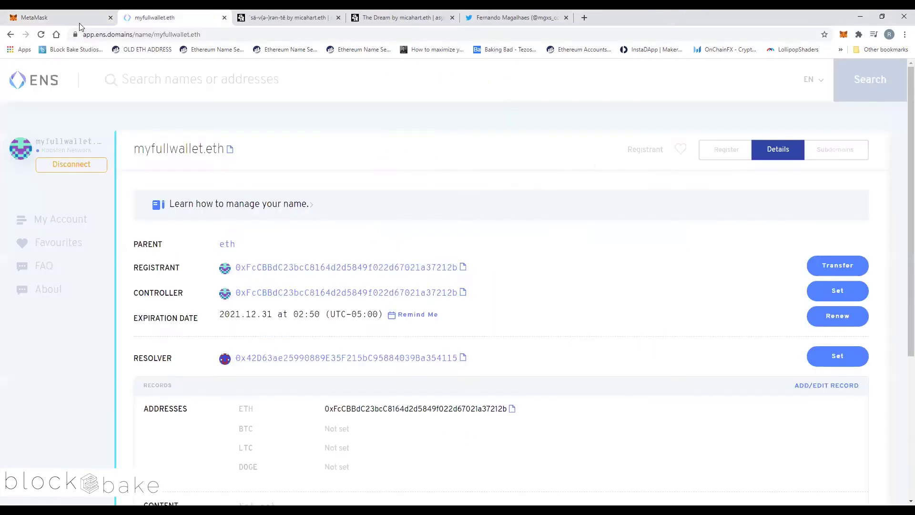
left_click(85, 22)
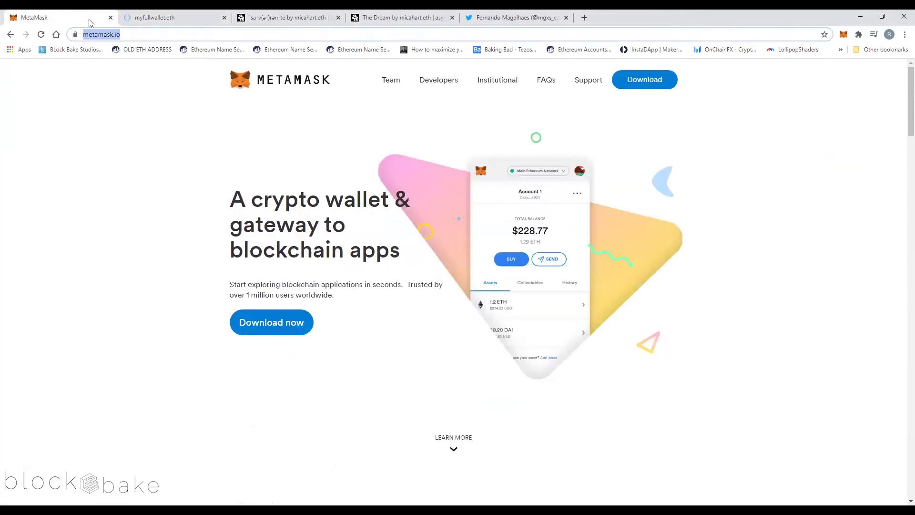
left_click(843, 35)
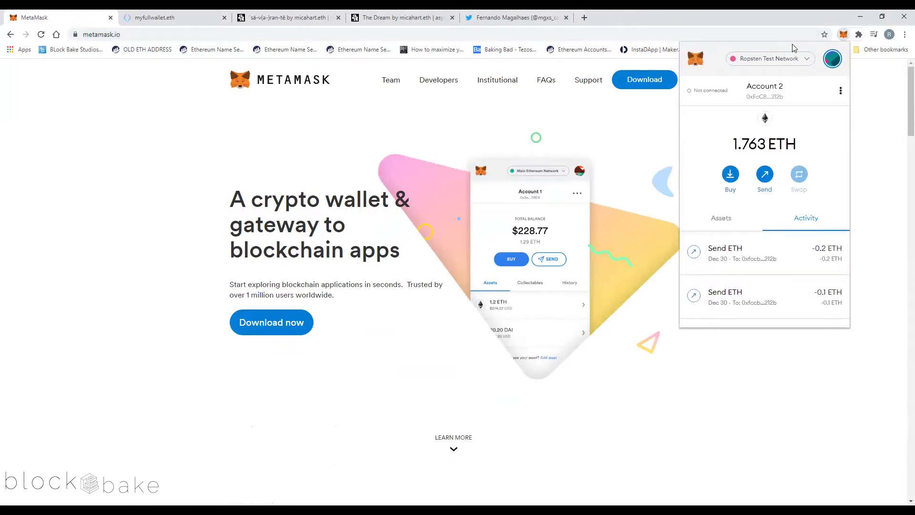
left_click(841, 92)
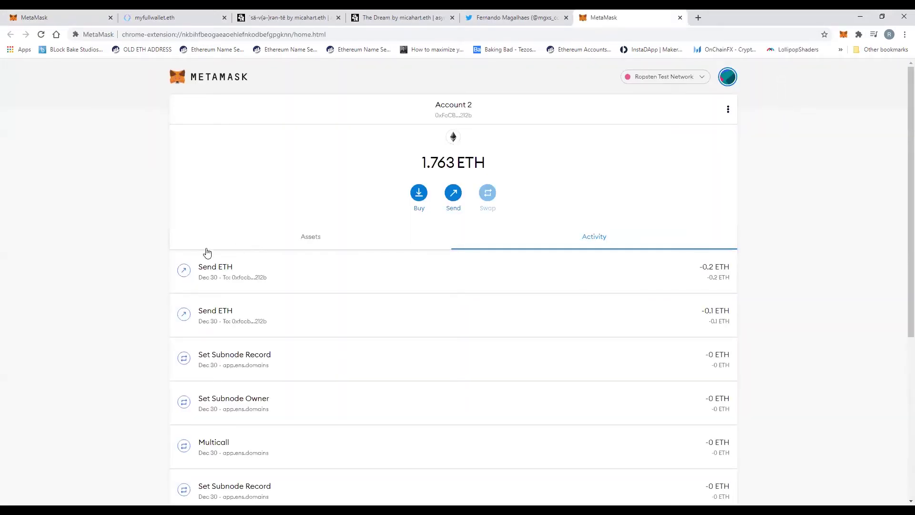
Switch the wallet to Ethereum Mainnet, then back to Ropsten showing 1.763 ETH
left_click(694, 78)
left_click(670, 147)
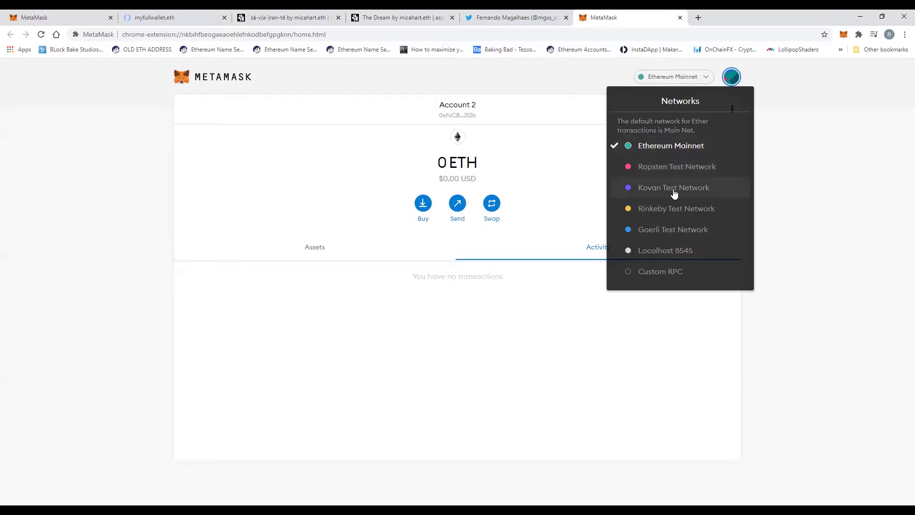
left_click(668, 171)
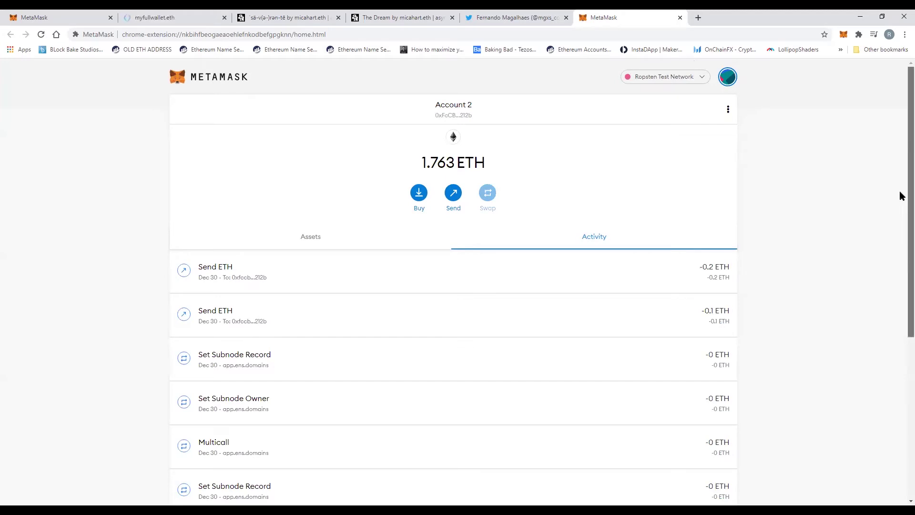
scroll(899, 215, "down", 3)
scroll(899, 227, "up", 3)
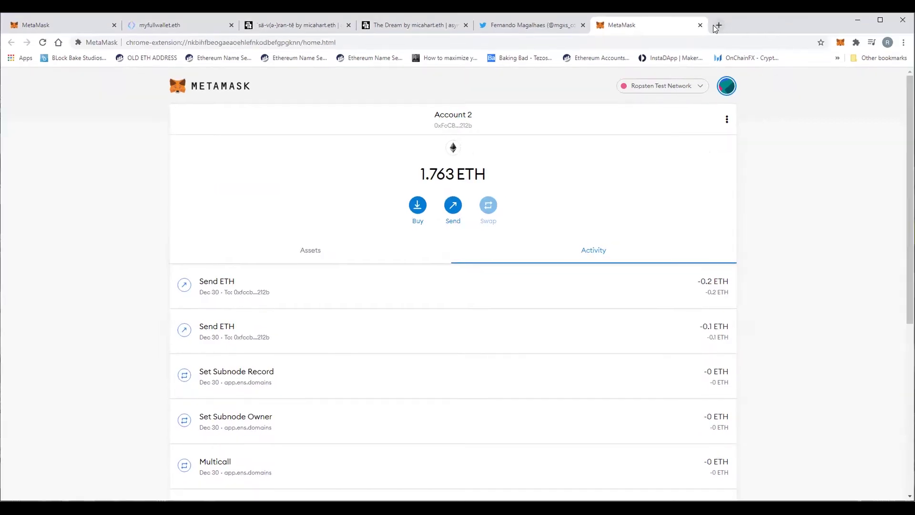
Search 'ropsten test ether' and open the Ropsten Ethereum Faucet site
left_click(718, 25)
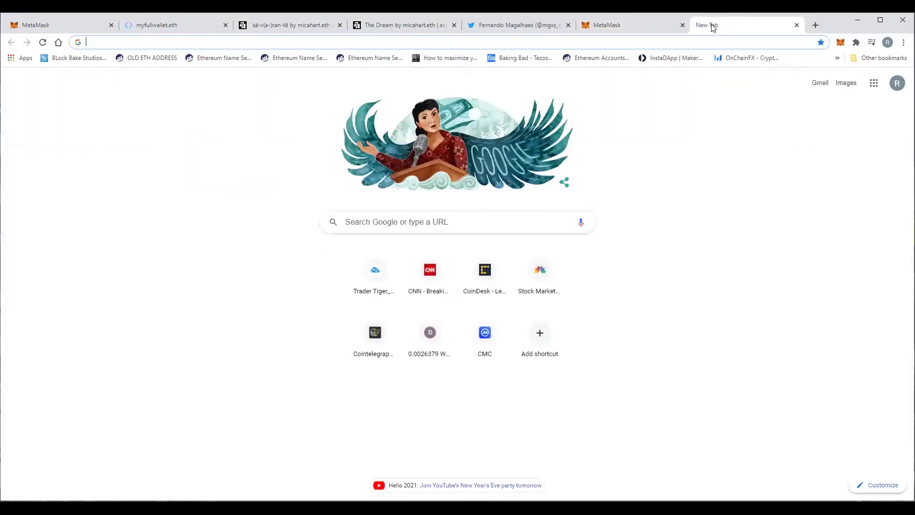
type("rop")
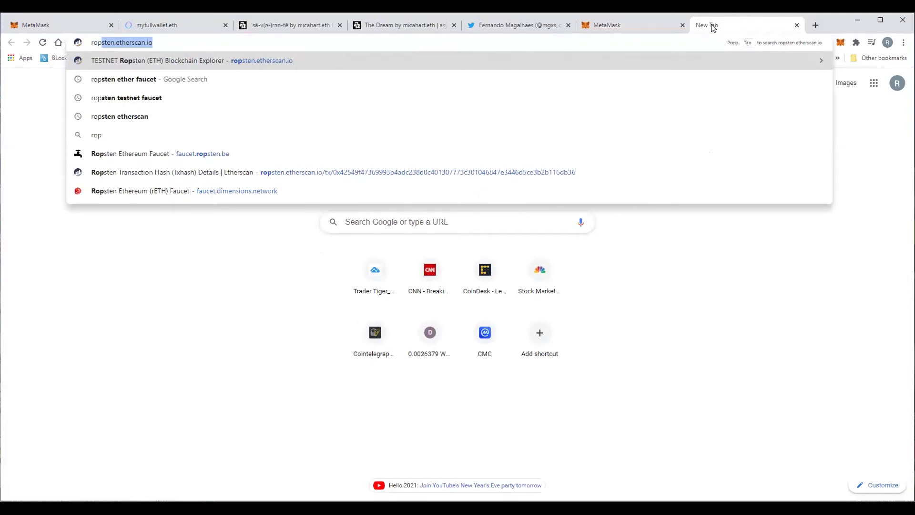
type("sten t")
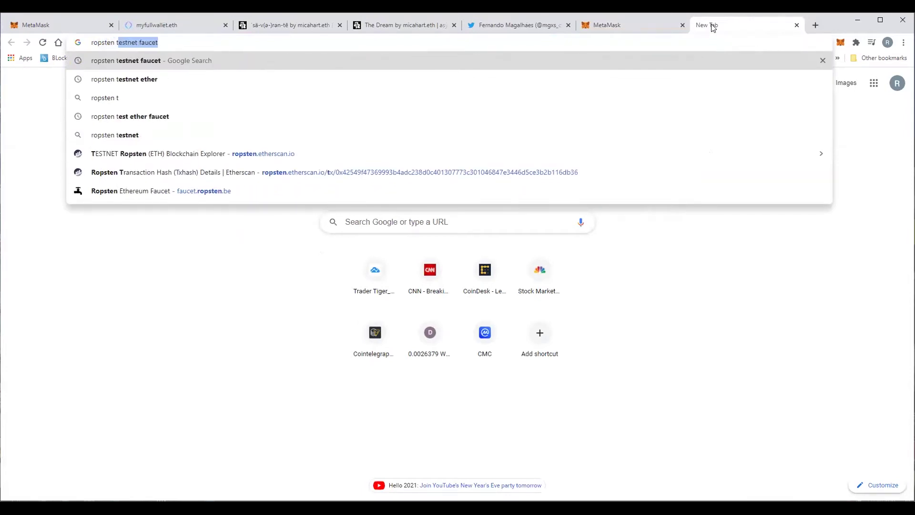
type("est ether")
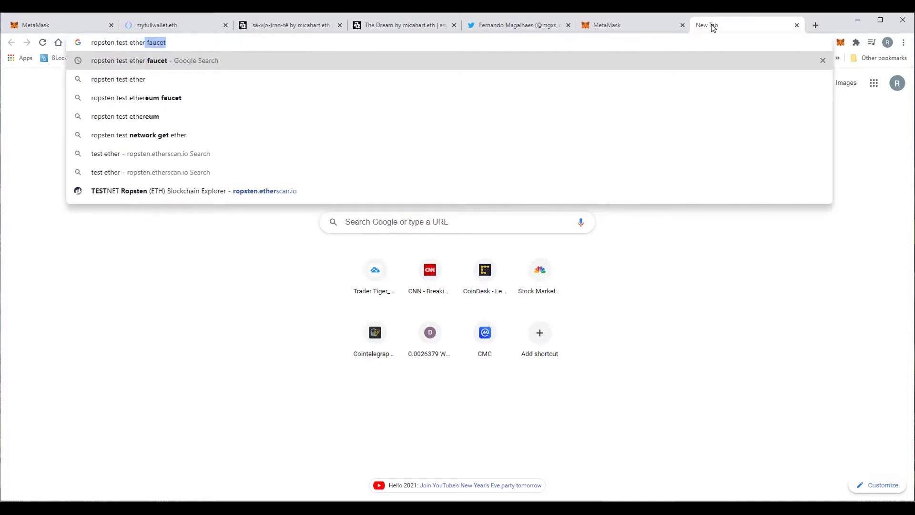
key("Return")
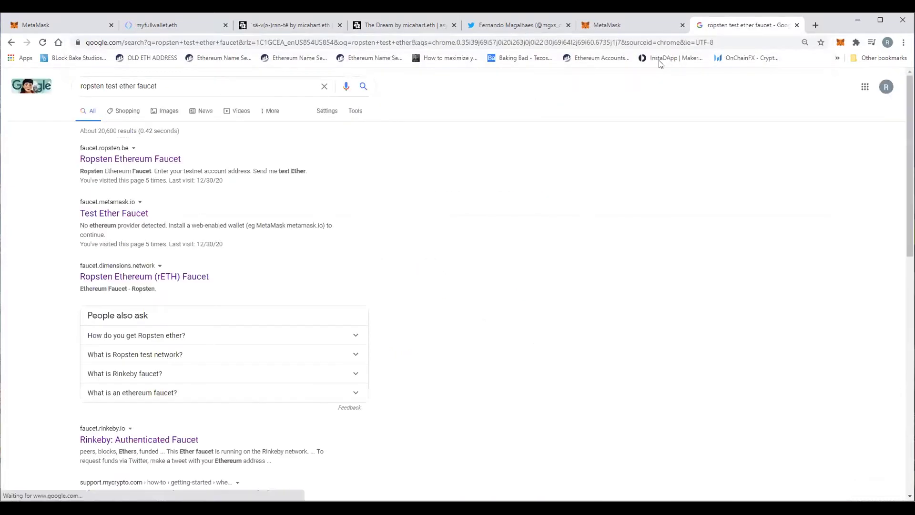
left_click(127, 162)
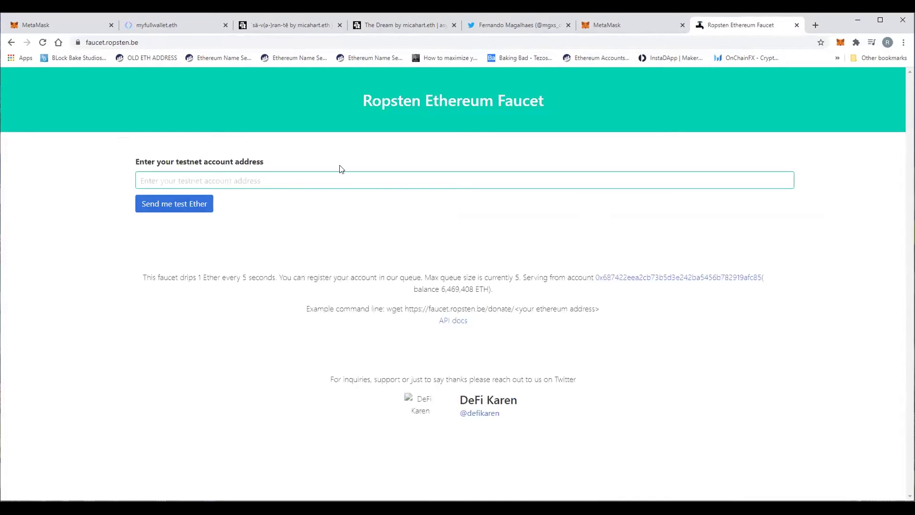
Paste Account 2's copied wallet address into the faucet's testnet address field
left_click(840, 43)
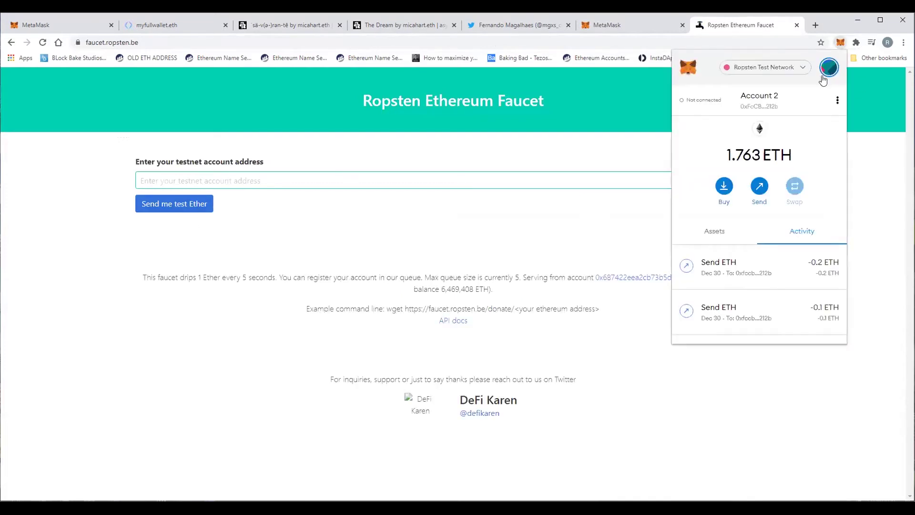
left_click(769, 106)
left_click(383, 183)
key("ctrl+v")
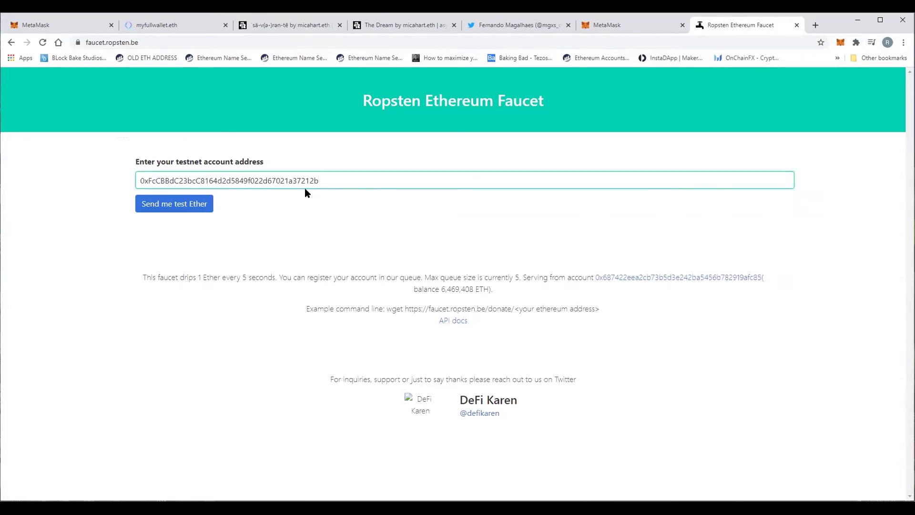
left_click_drag(301, 181, 348, 181)
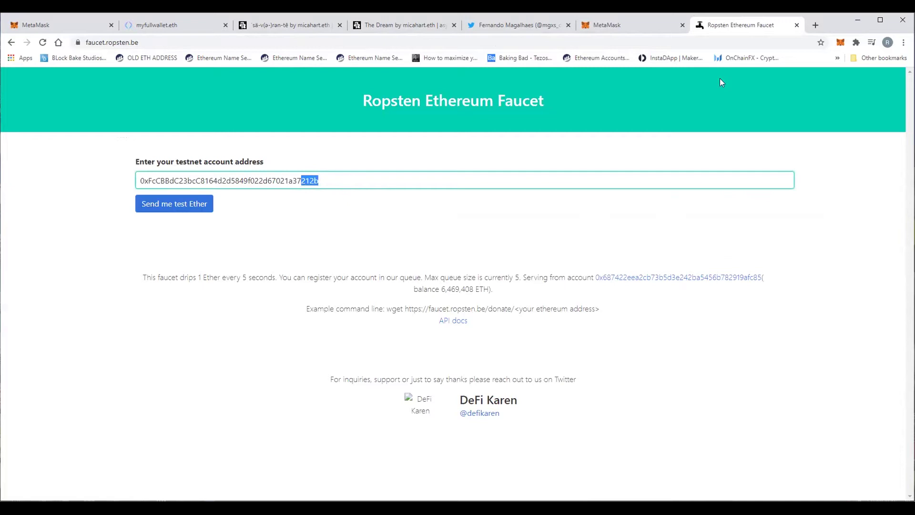
Check the address against MetaMask, then close the faucet tab
left_click(841, 44)
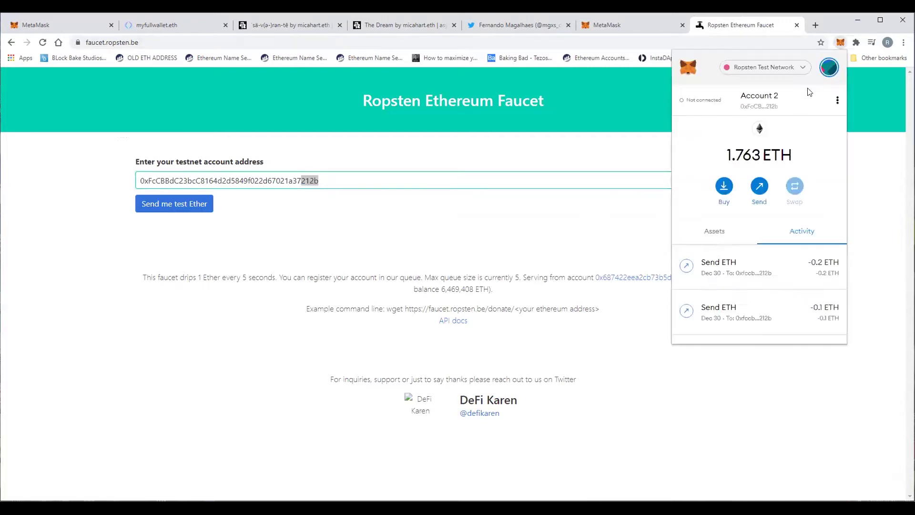
left_click(427, 179)
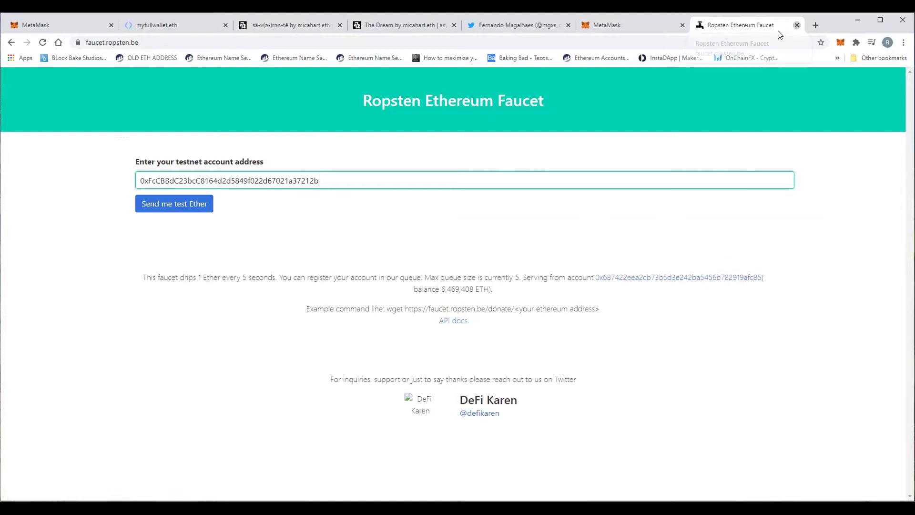
left_click(796, 27)
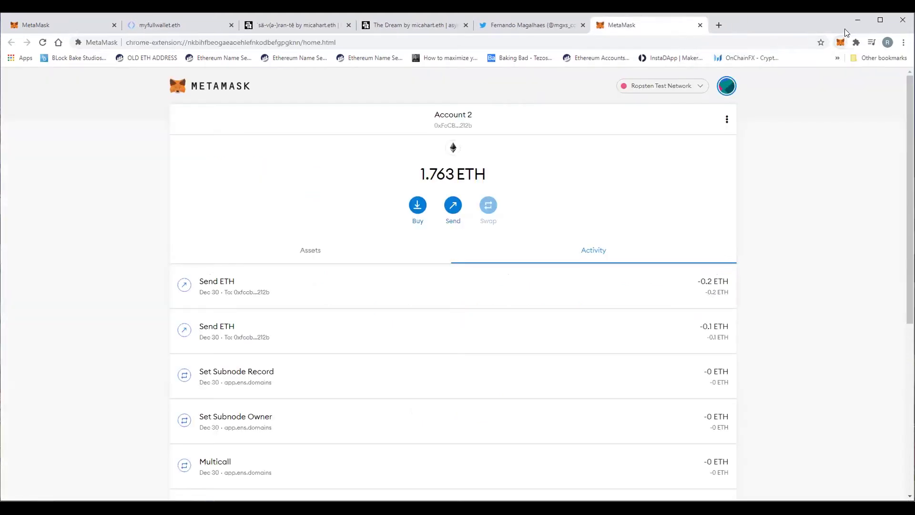
Go from the myfullwallet.eth page to the ENS home page and disconnect the wallet
left_click(879, 21)
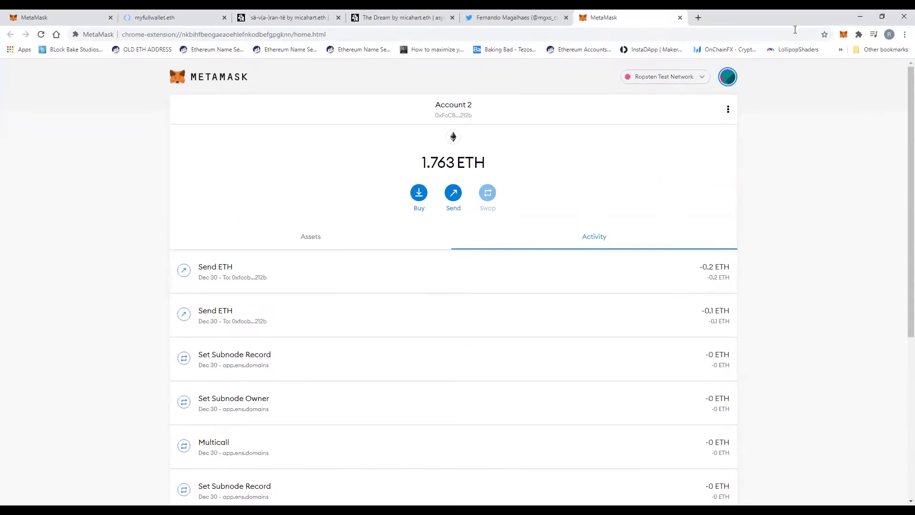
left_click(156, 17)
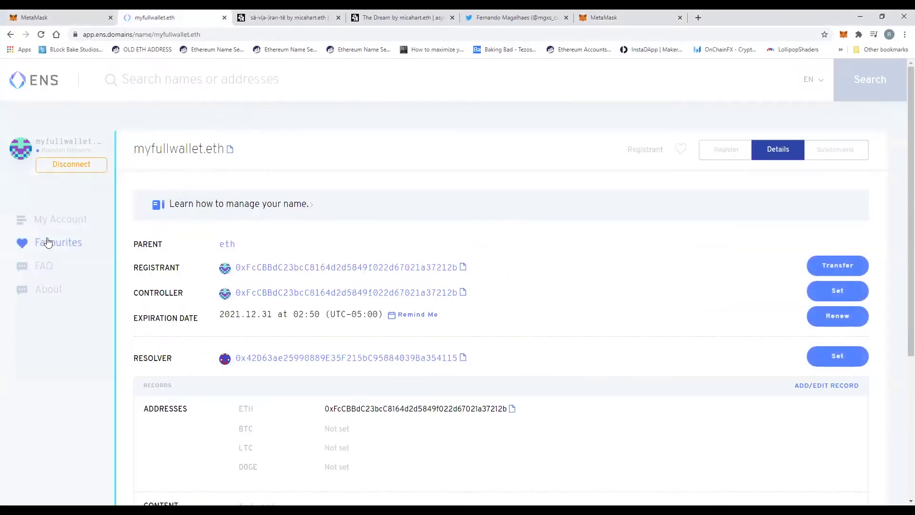
left_click(50, 219)
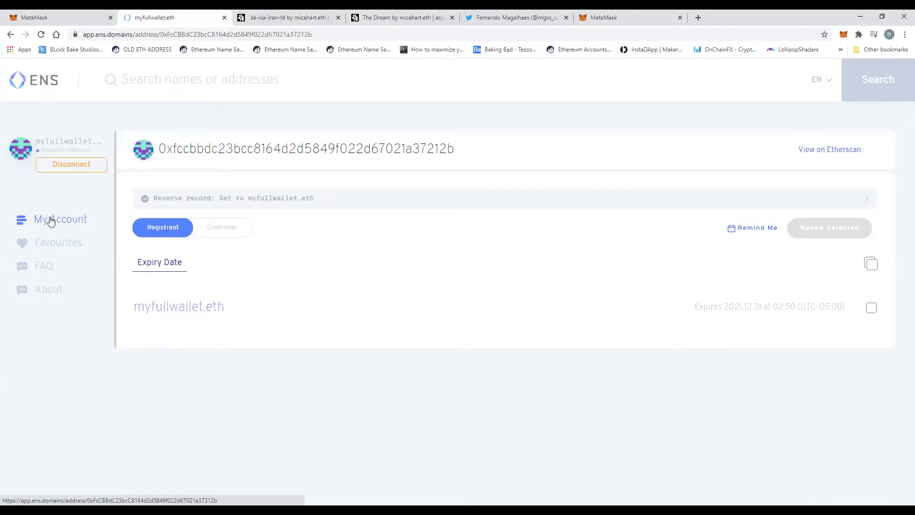
left_click(19, 79)
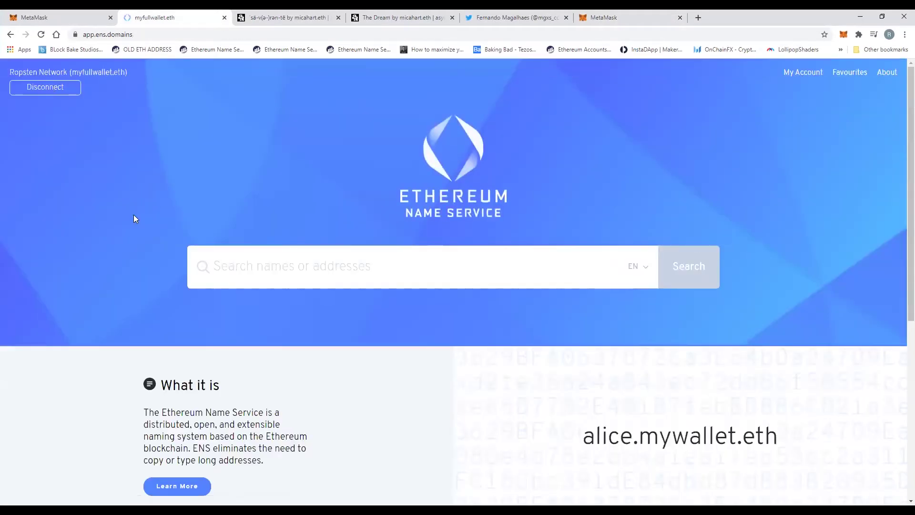
scroll(133, 213, "down", 2)
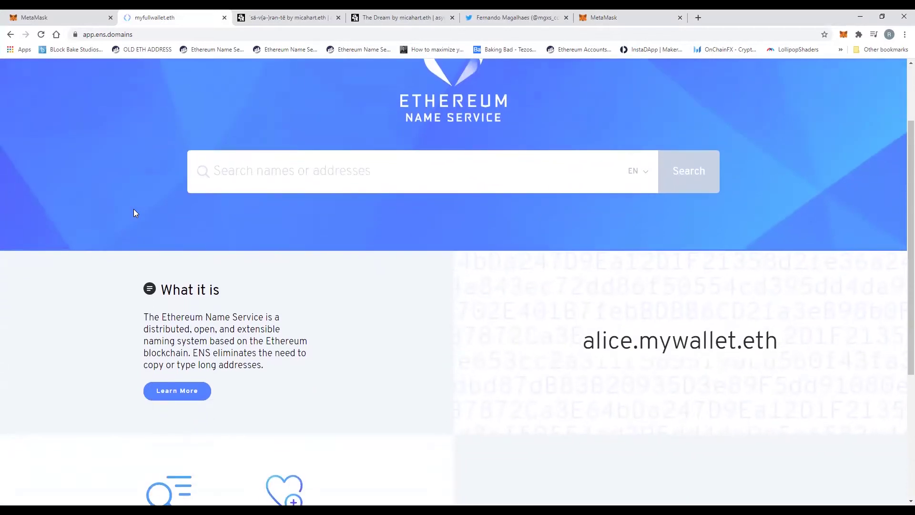
scroll(134, 213, "down", 2)
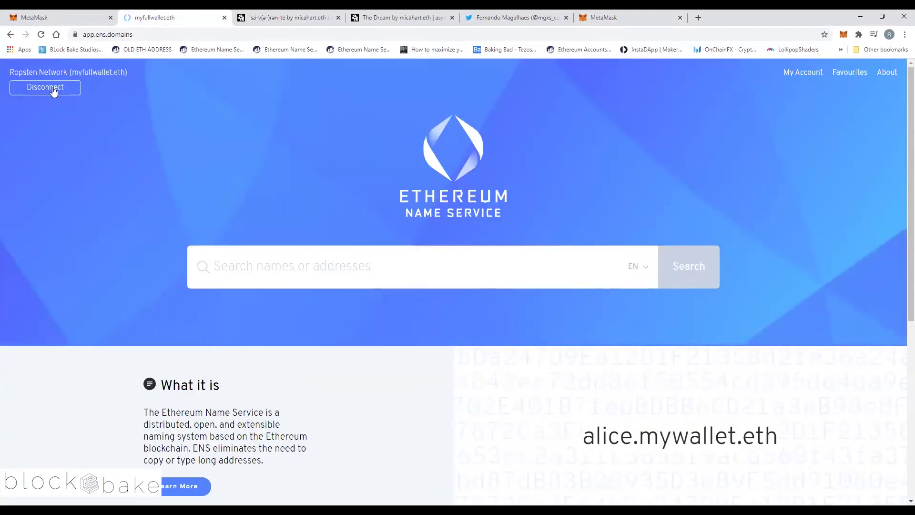
left_click(54, 92)
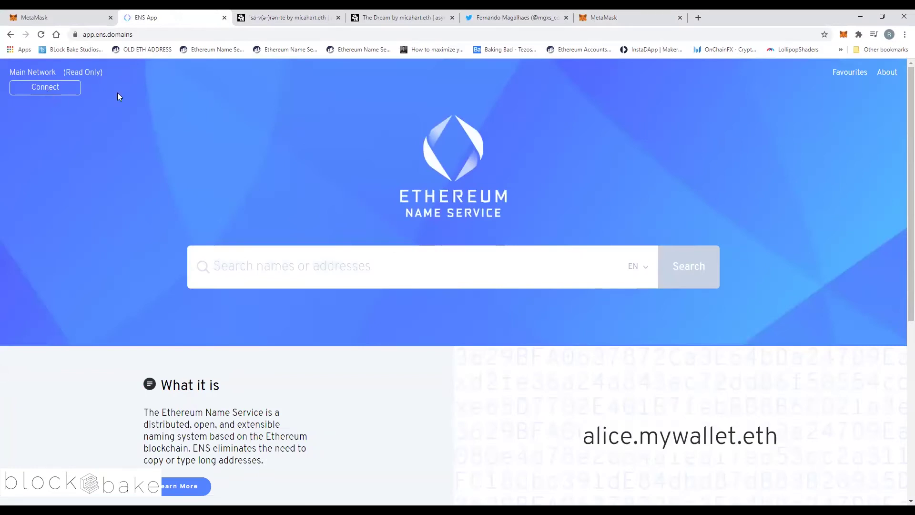
Keep MetaMask on Ropsten Test Network and connect it to the ENS site
left_click(843, 36)
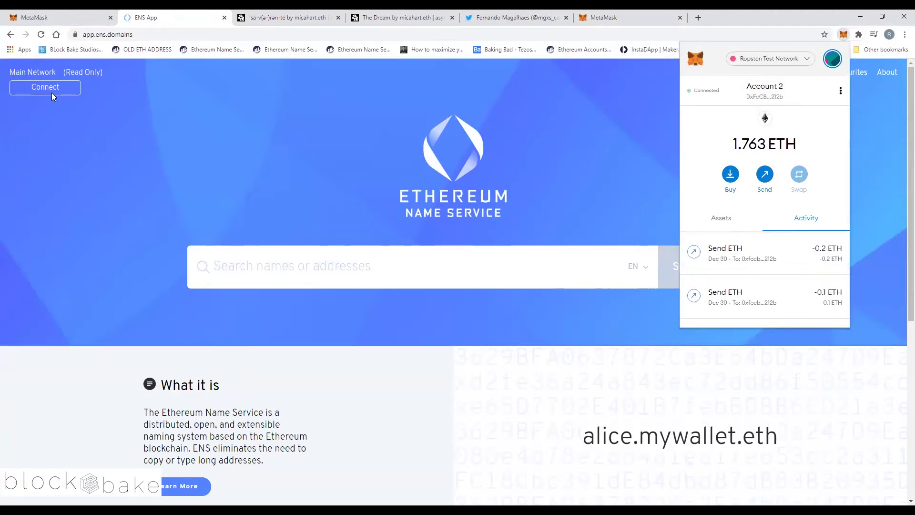
left_click(807, 59)
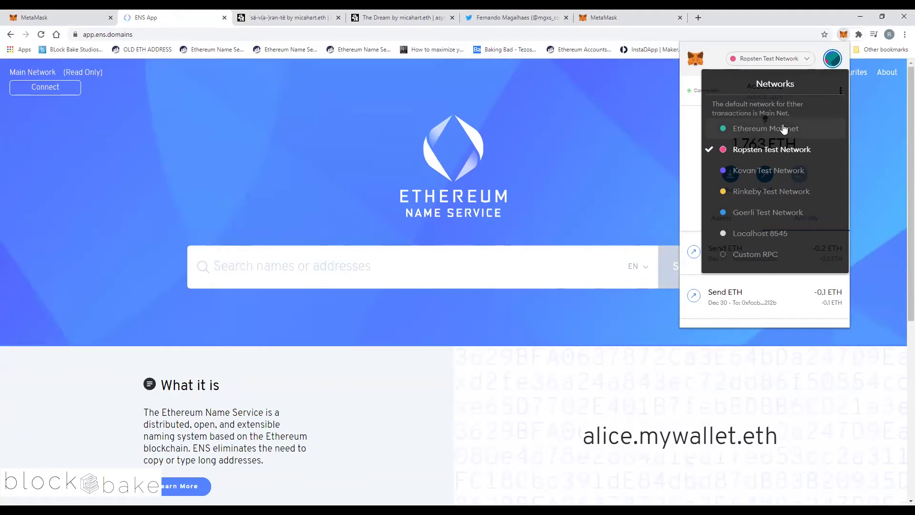
left_click(785, 151)
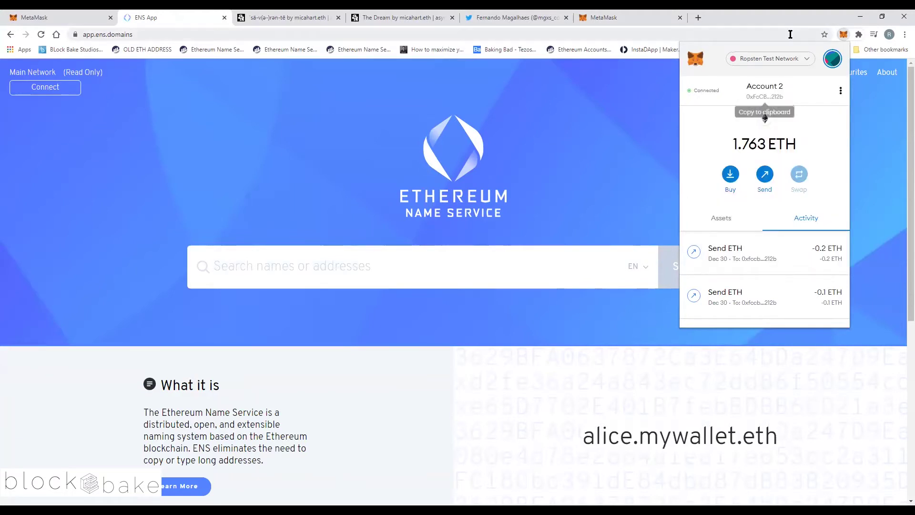
left_click(46, 87)
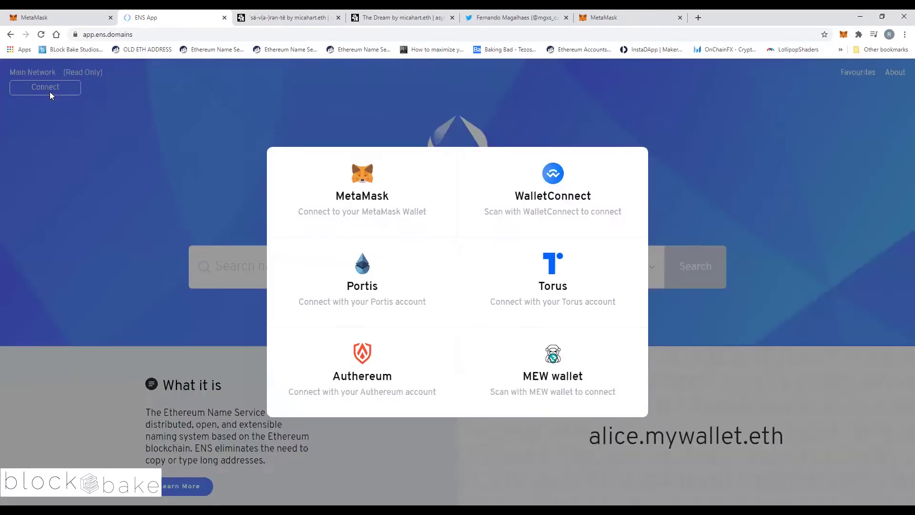
left_click(366, 183)
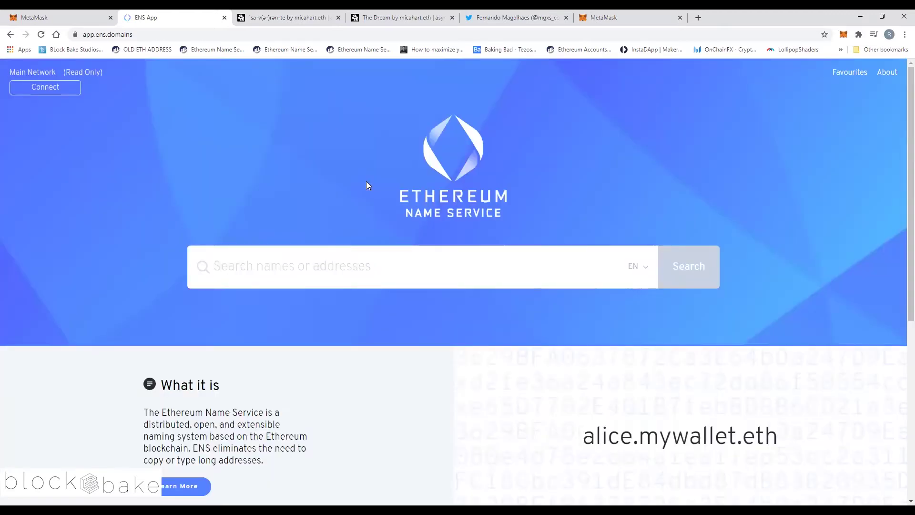
Inspect MetaMask's connection to app.ens.domains and the permissions it was granted
left_click(842, 39)
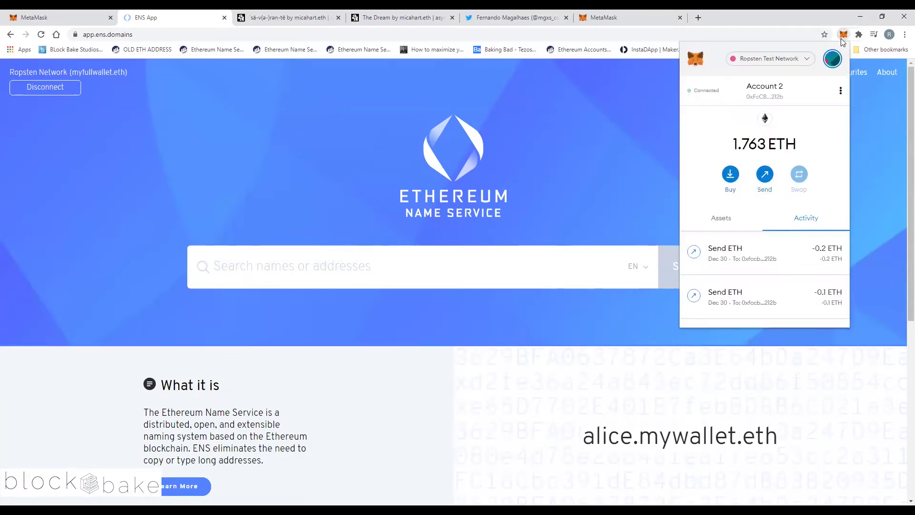
left_click(702, 90)
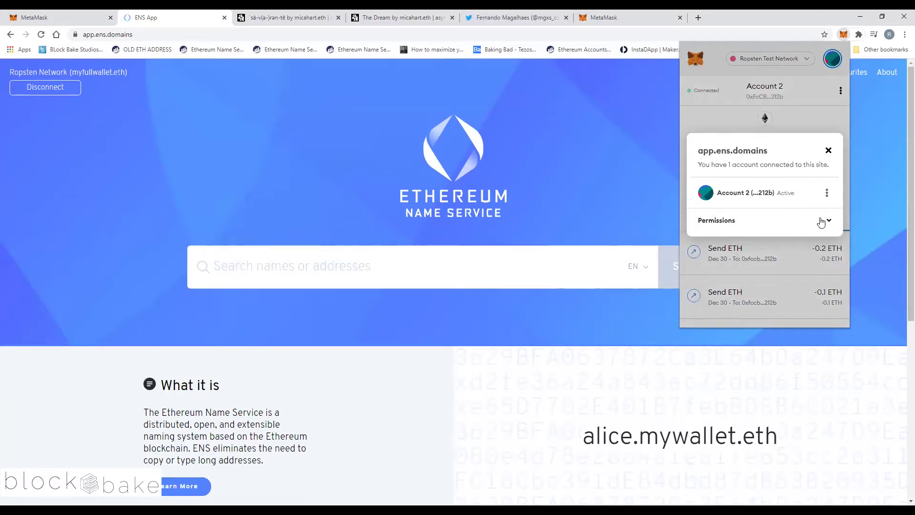
left_click(829, 220)
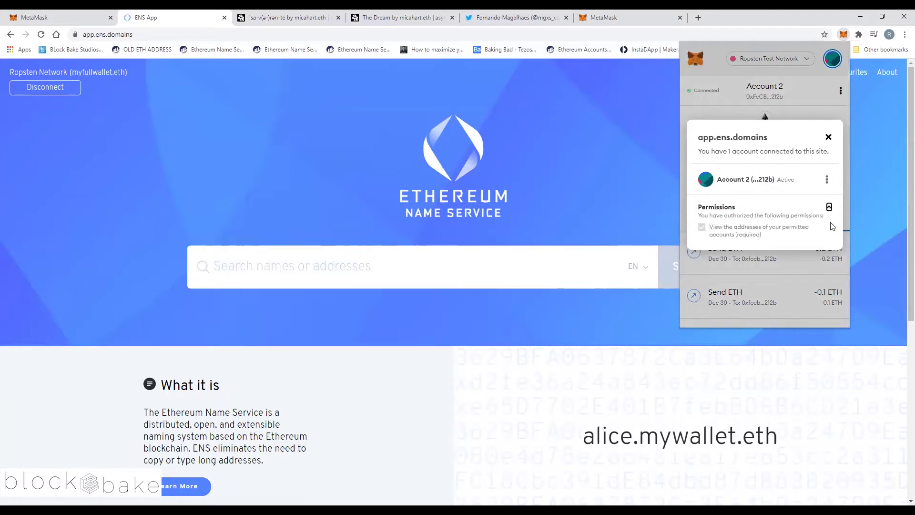
left_click(828, 137)
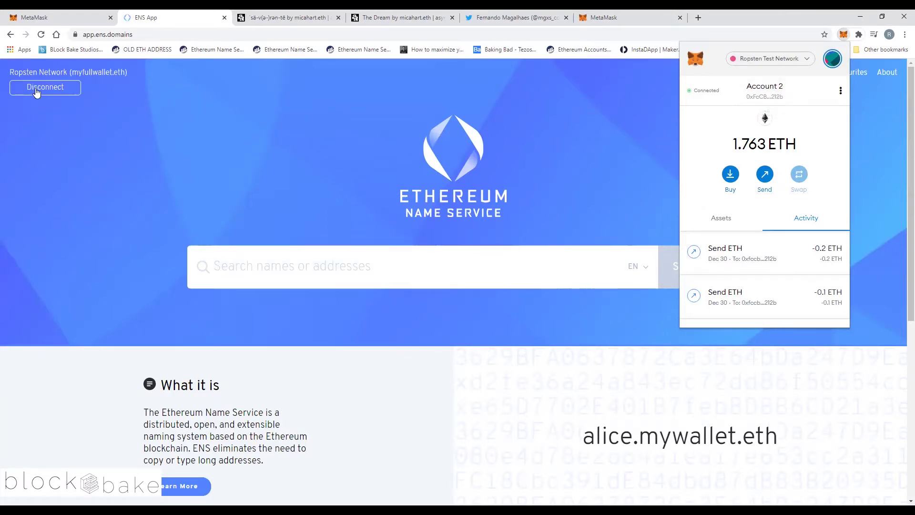
View My Account's reverse record myfullwallet.eth and compare it with MetaMask's account
left_click(115, 75)
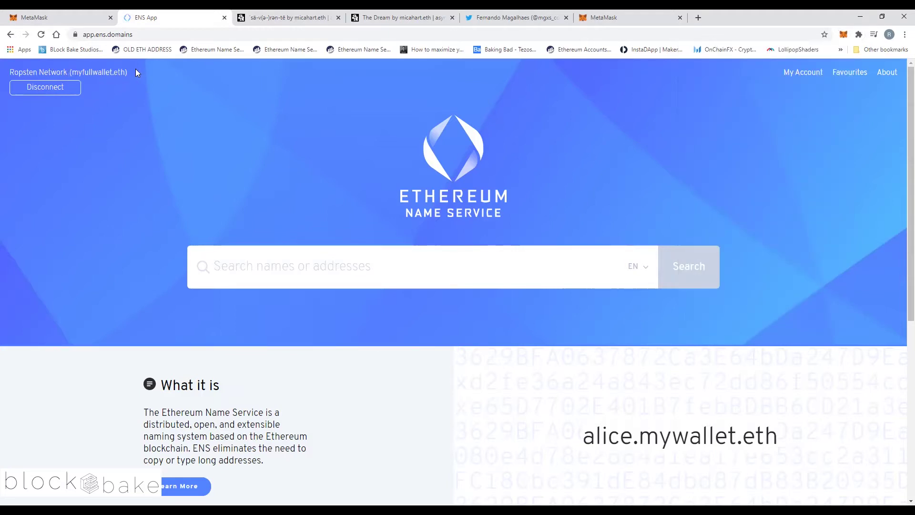
left_click(800, 76)
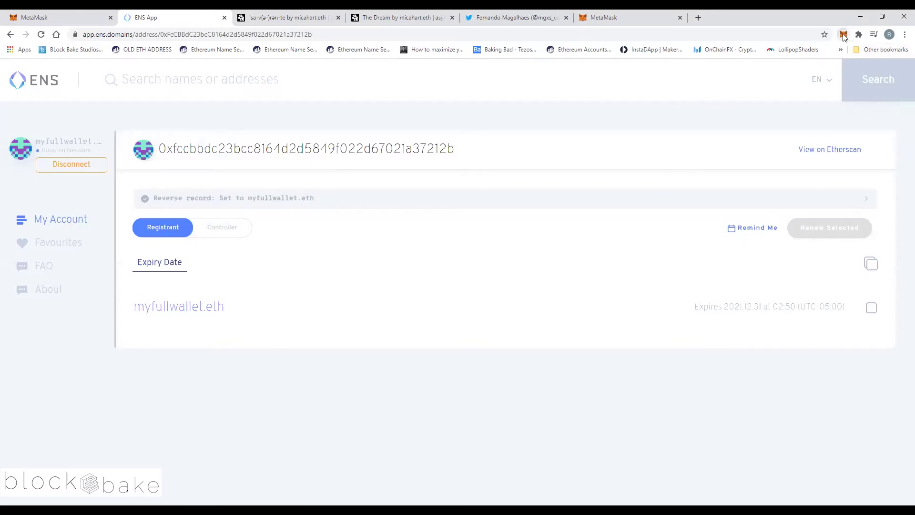
left_click(843, 35)
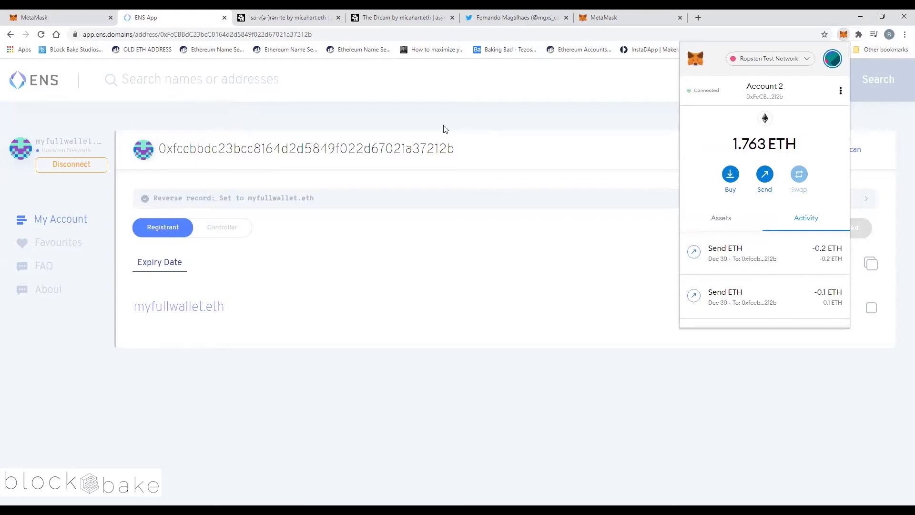
left_click(3, 143)
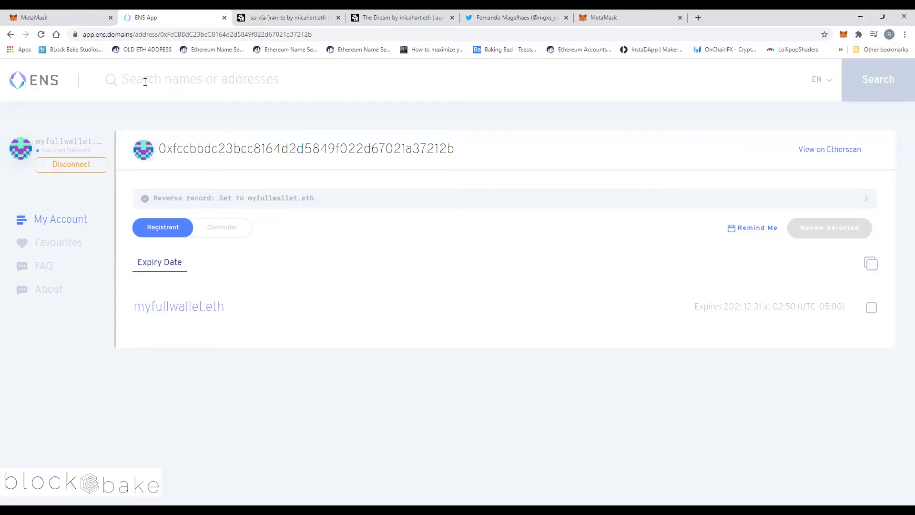
Search for 'sendingfunds' and open the available sendingfunds.eth result
left_click(145, 81)
type("send")
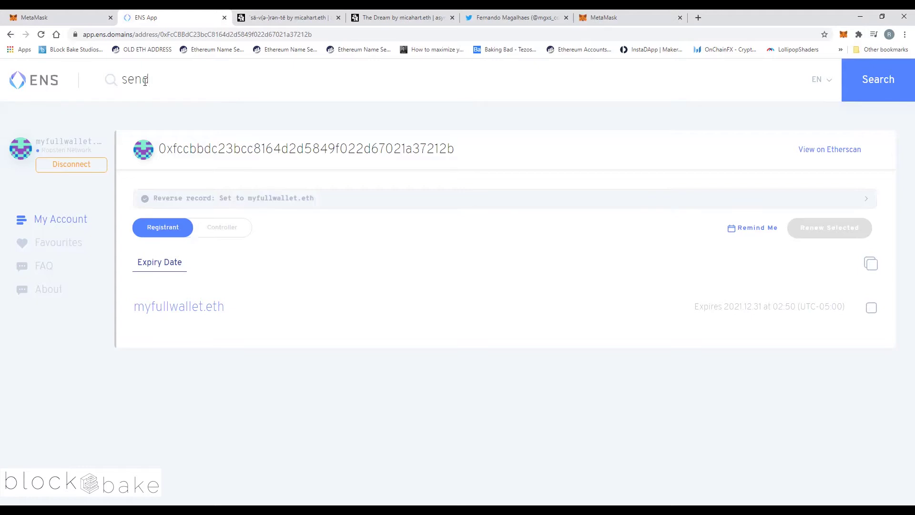
type("ingfunds")
left_click(888, 81)
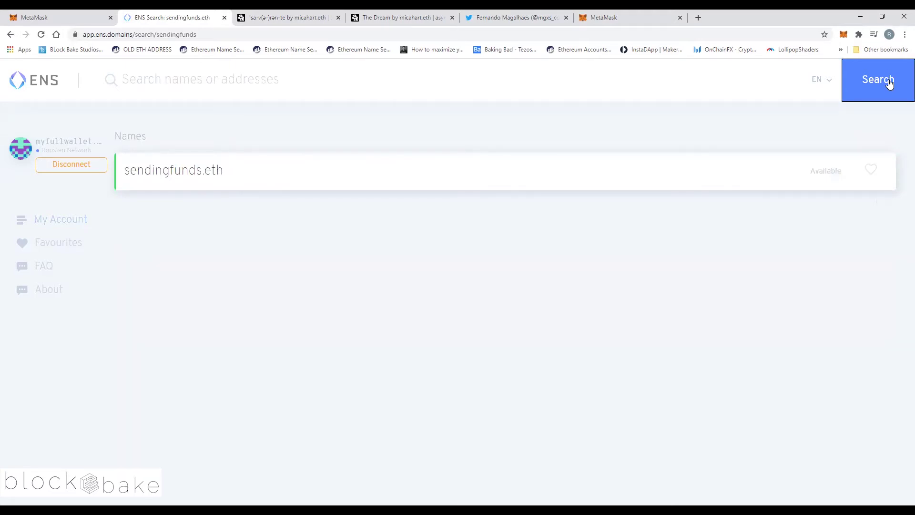
left_click(160, 179)
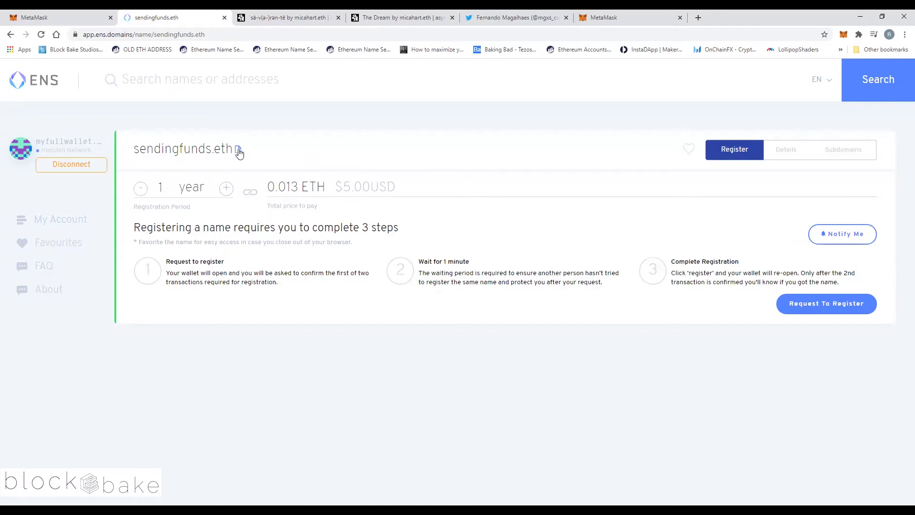
Set a 5-year period costing 0.065 ETH and request to register sendingfunds.eth
left_click(228, 191)
left_click(228, 190)
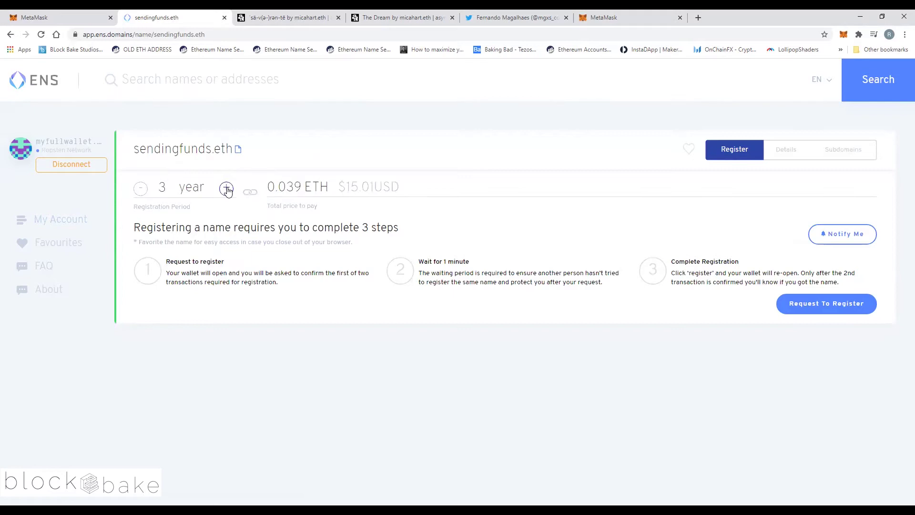
left_click_drag(210, 147, 134, 149)
double_click(136, 152)
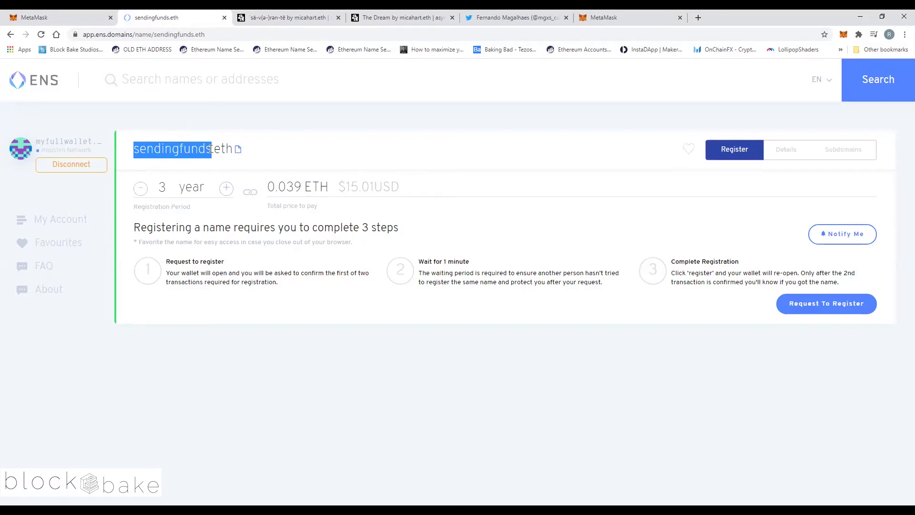
left_click(276, 150)
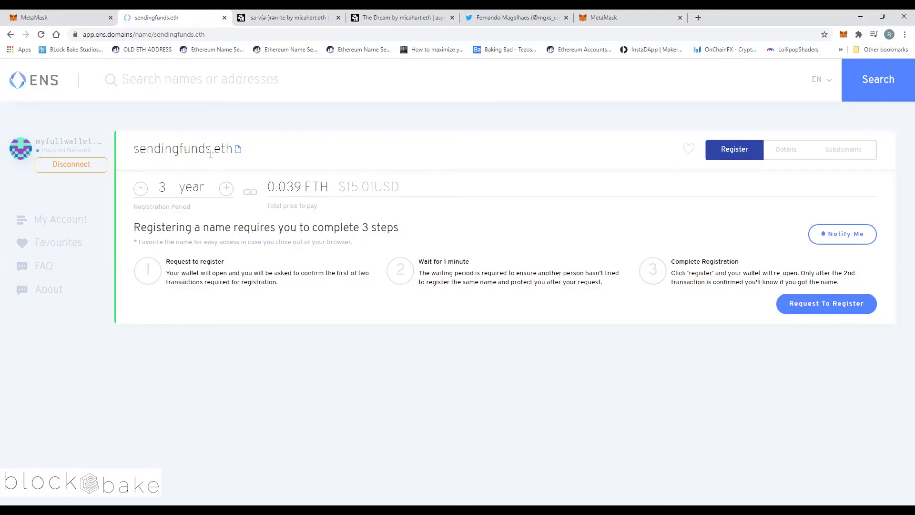
left_click_drag(210, 151, 134, 150)
left_click(378, 153)
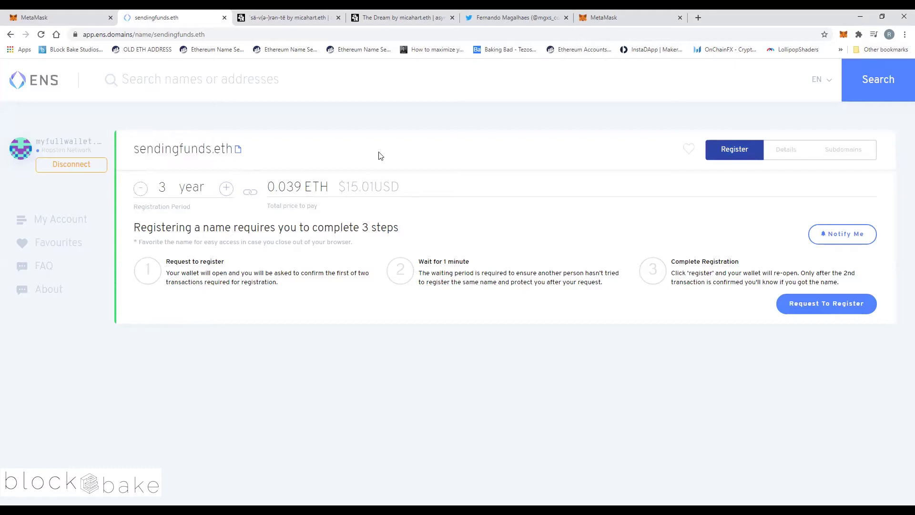
left_click(227, 189)
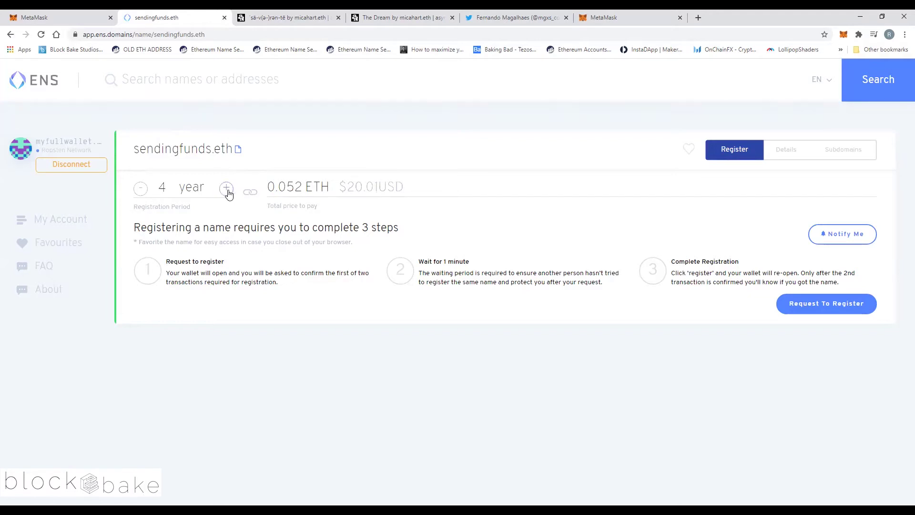
left_click(227, 191)
left_click(818, 305)
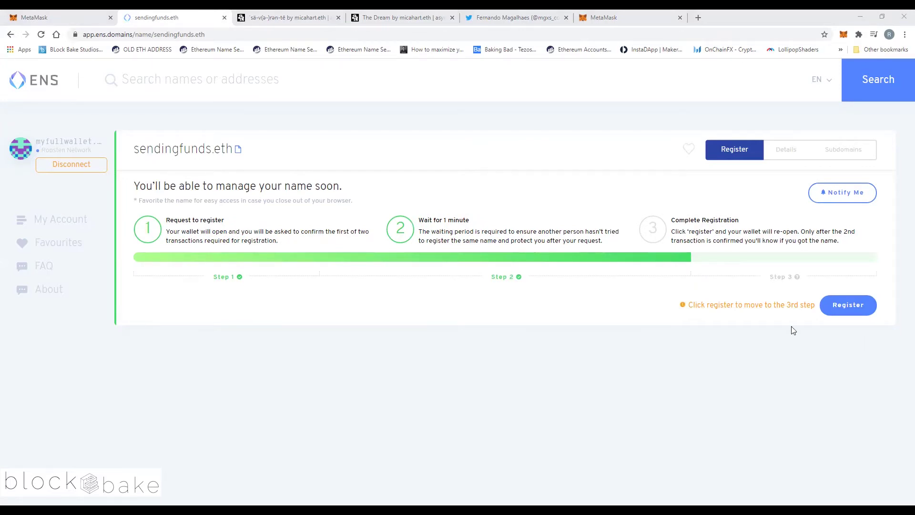
Send the final Register transaction to complete sendingfunds.eth's registration
left_click(843, 308)
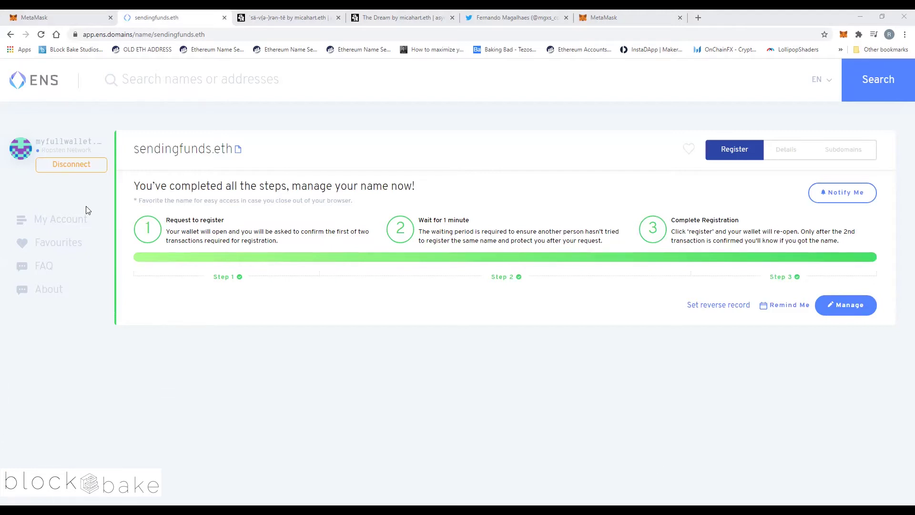
Open sendingfunds.eth from My Account and reload it to show the 2025.12.31 expiry and ETH record
left_click(74, 220)
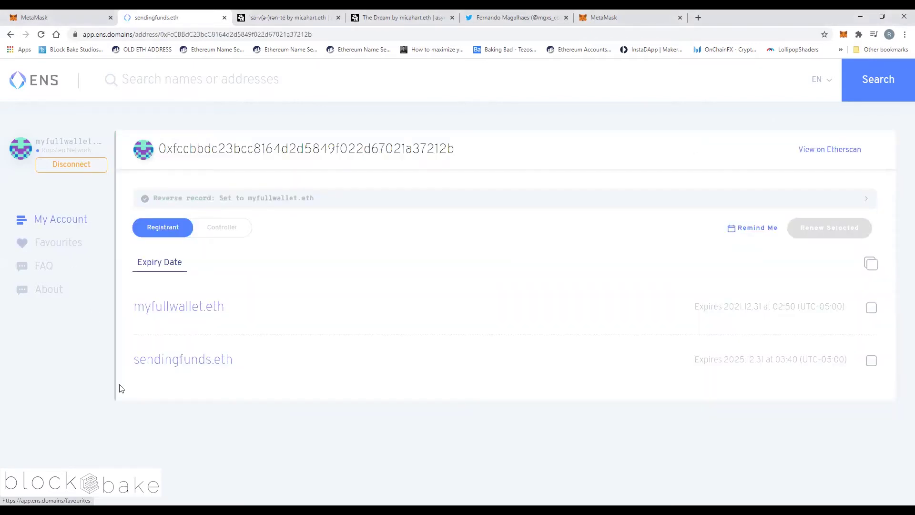
left_click(153, 365)
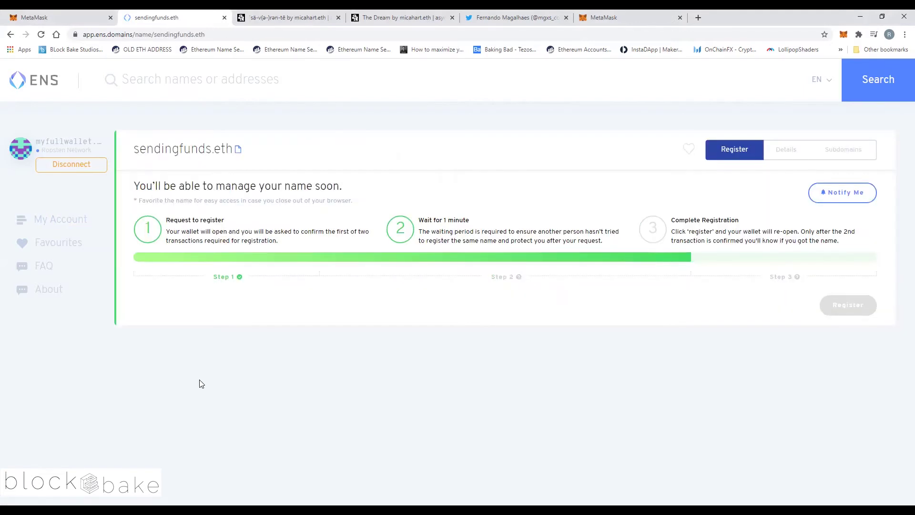
left_click(41, 35)
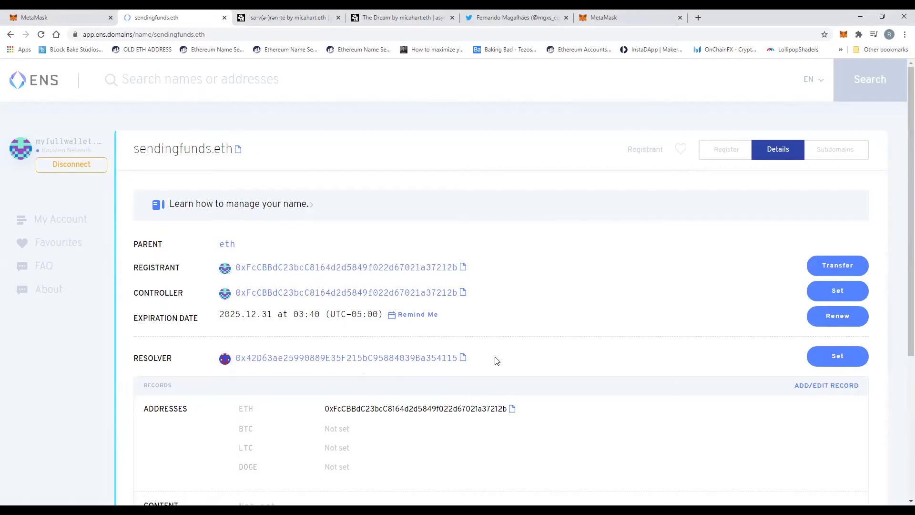
scroll(494, 359, "down", 2)
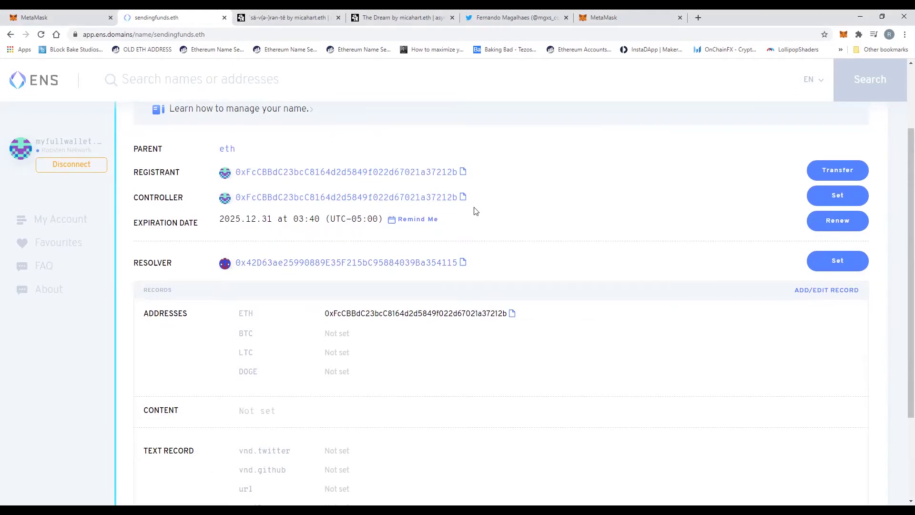
left_click(816, 296)
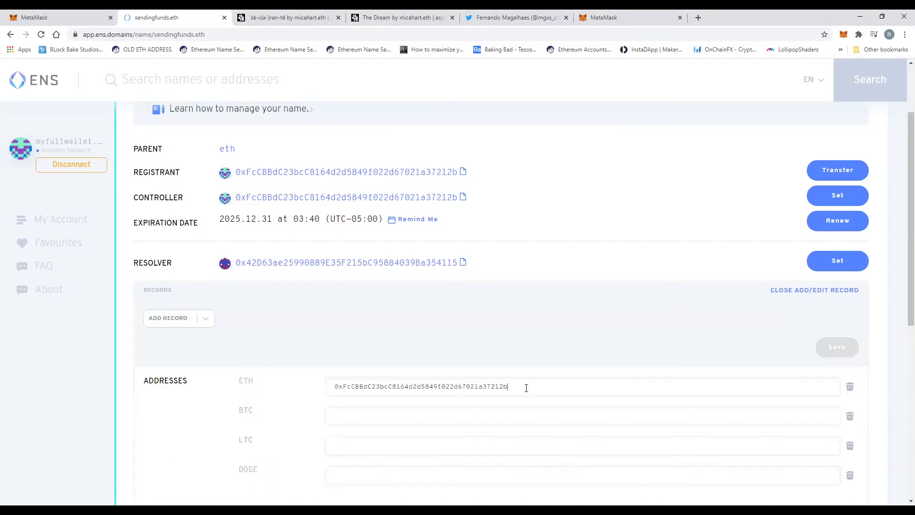
scroll(191, 141, "up", 2)
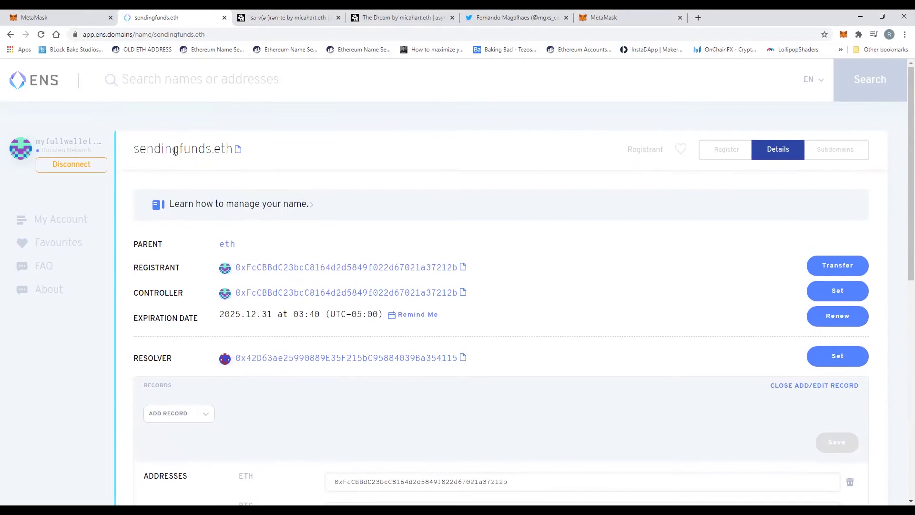
scroll(399, 204, "down", 3)
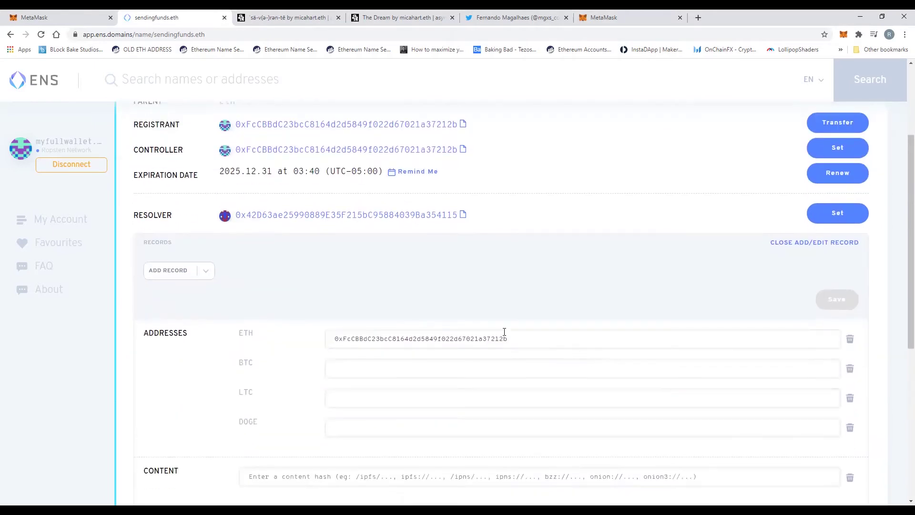
left_click(523, 339)
left_click_drag(538, 337, 259, 343)
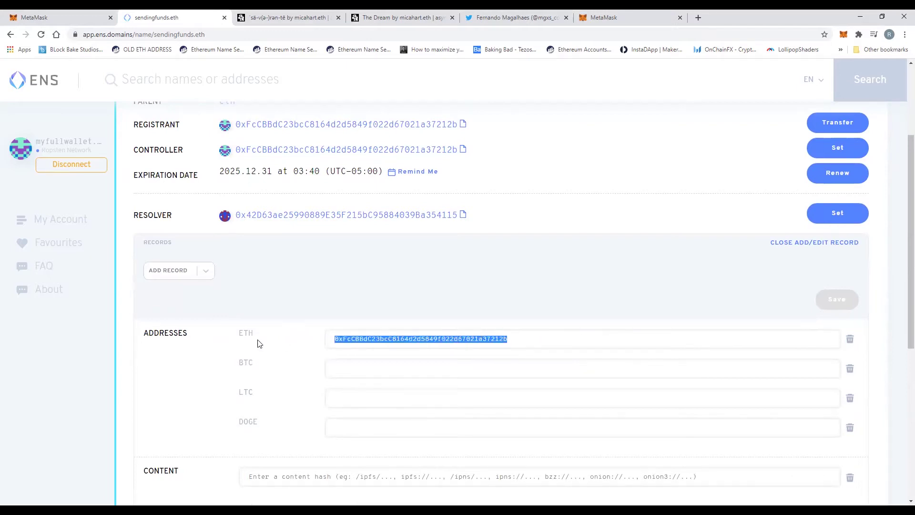
left_click(796, 244)
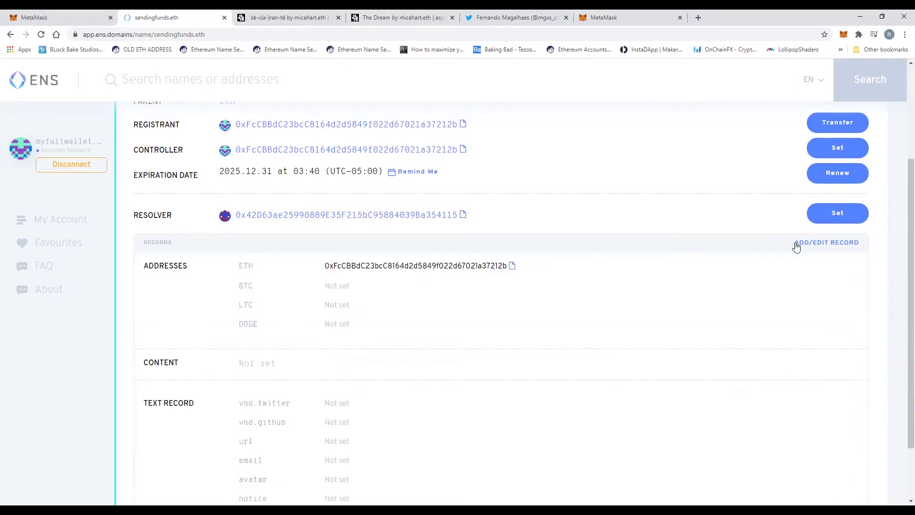
scroll(229, 313, "up", 2)
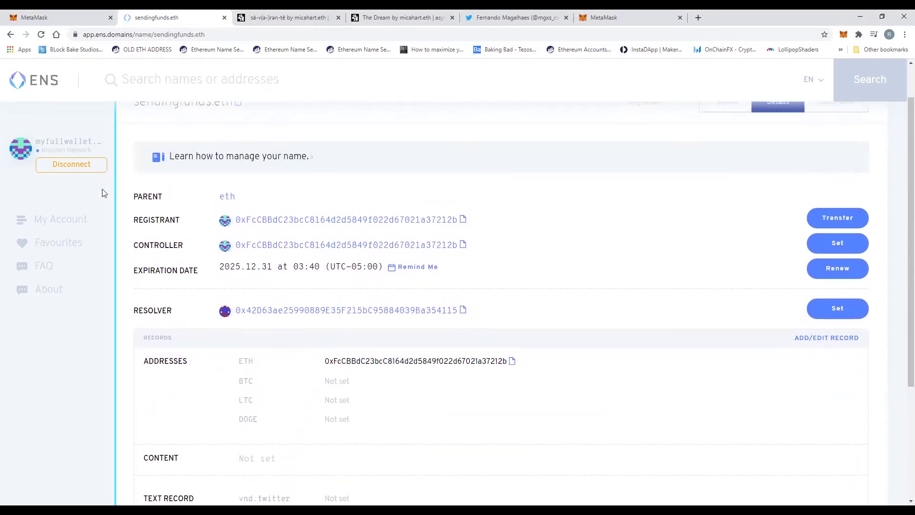
scroll(461, 184, "up", 1)
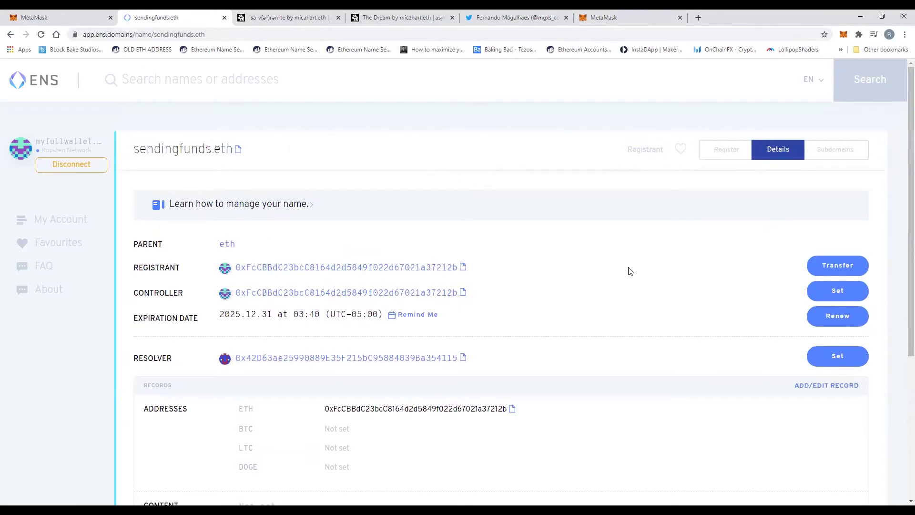
scroll(901, 333, "down", 2)
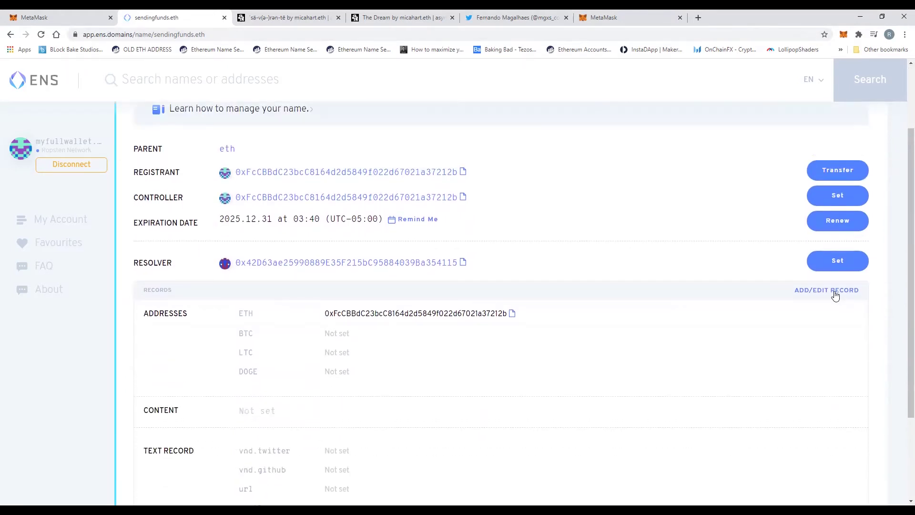
Replace the ETH address record with the registrant's wallet address
left_click(836, 294)
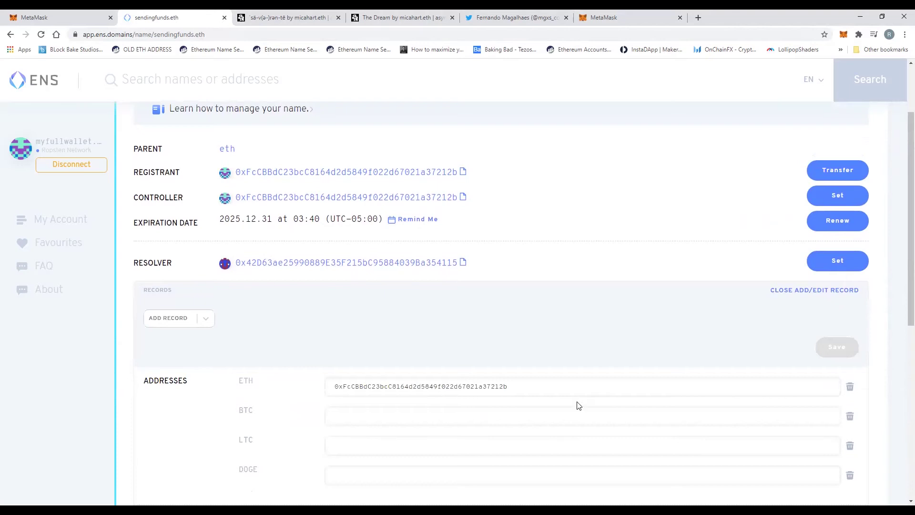
left_click(850, 390)
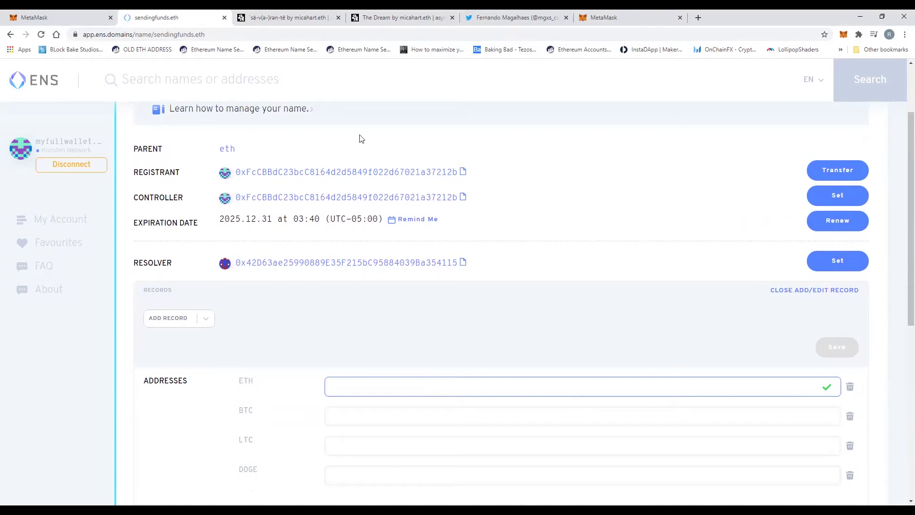
left_click(463, 173)
key("ctrl+v")
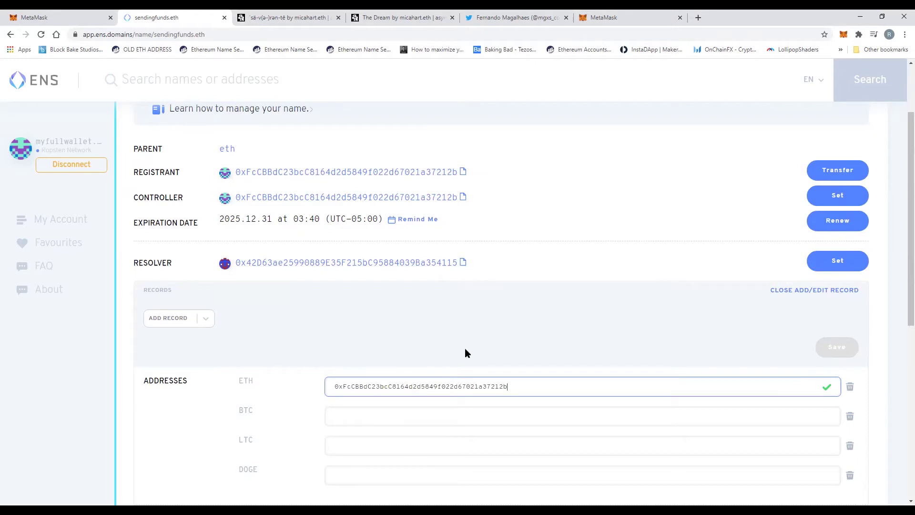
scroll(837, 391, "down", 8)
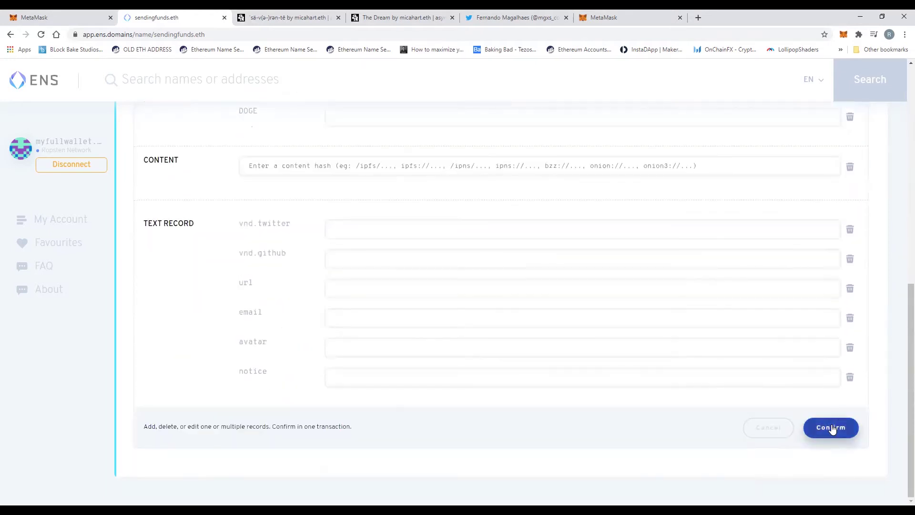
scroll(831, 427, "up", 5)
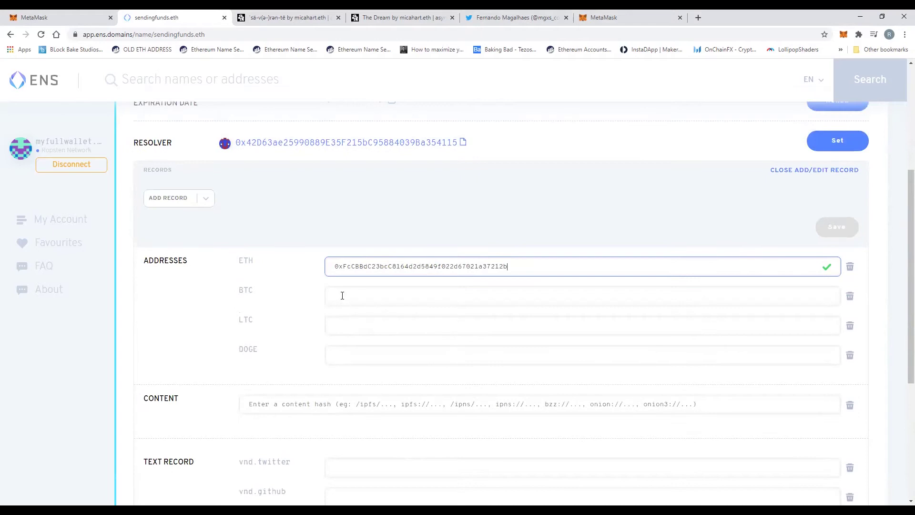
scroll(376, 346, "down", 1)
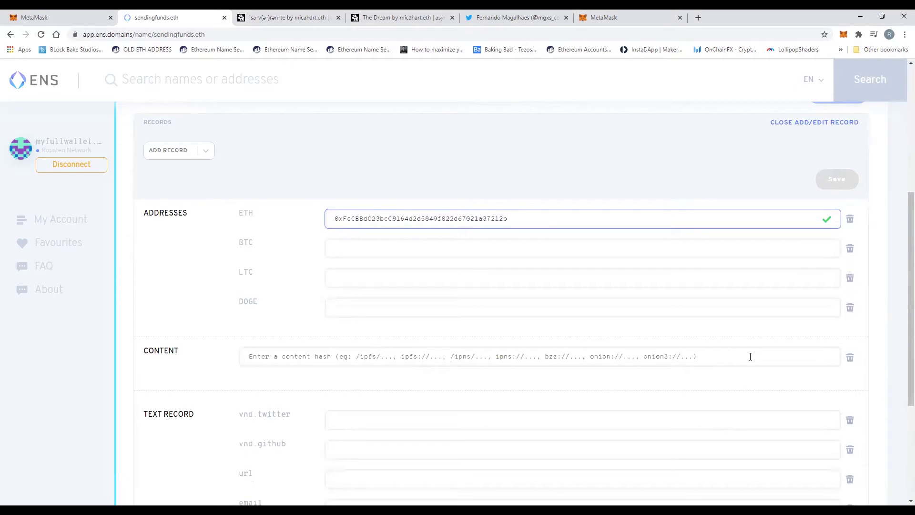
scroll(478, 364, "down", 2)
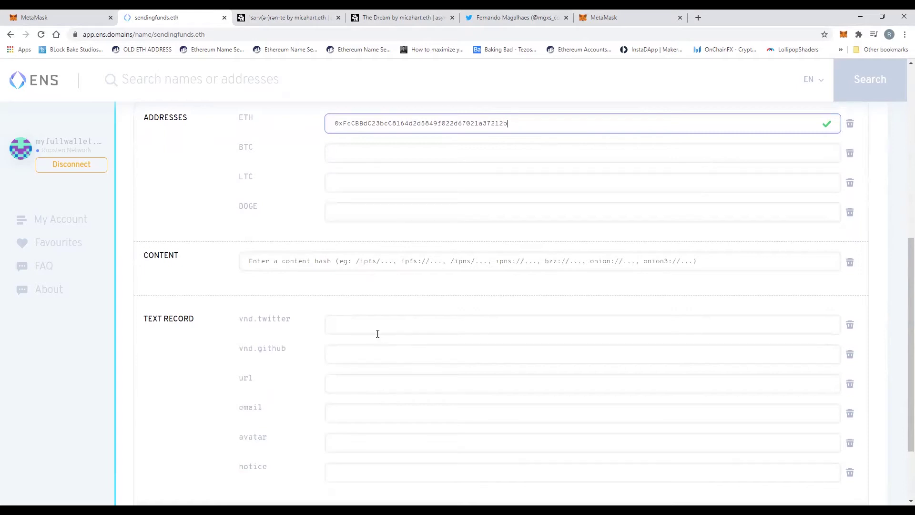
scroll(378, 332, "down", 1)
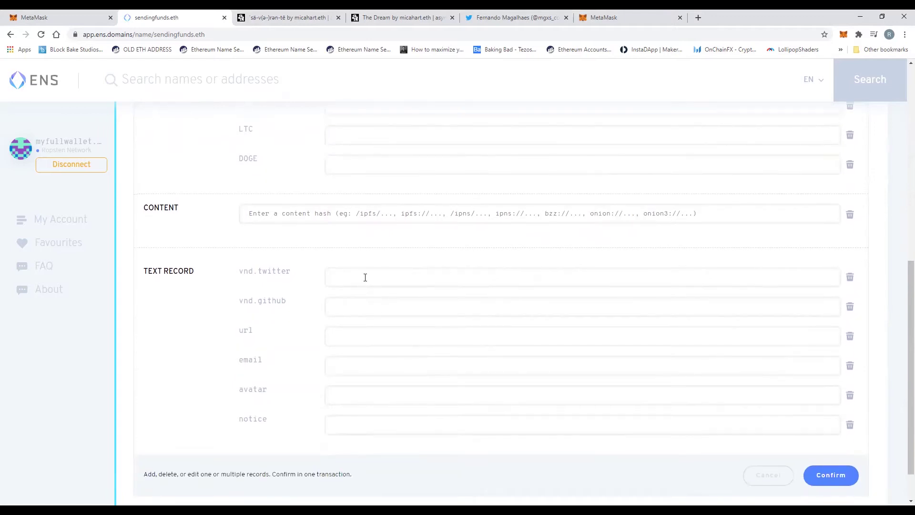
scroll(365, 278, "down", 1)
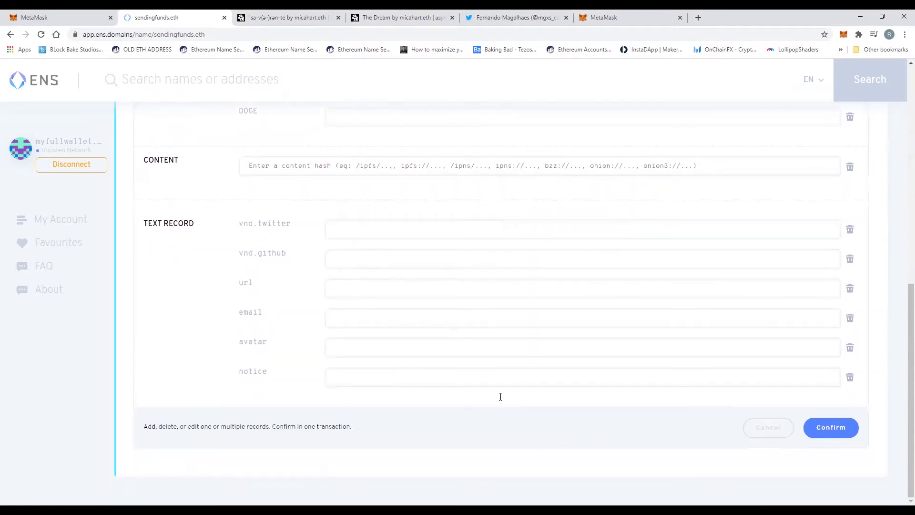
scroll(392, 260, "up", 5)
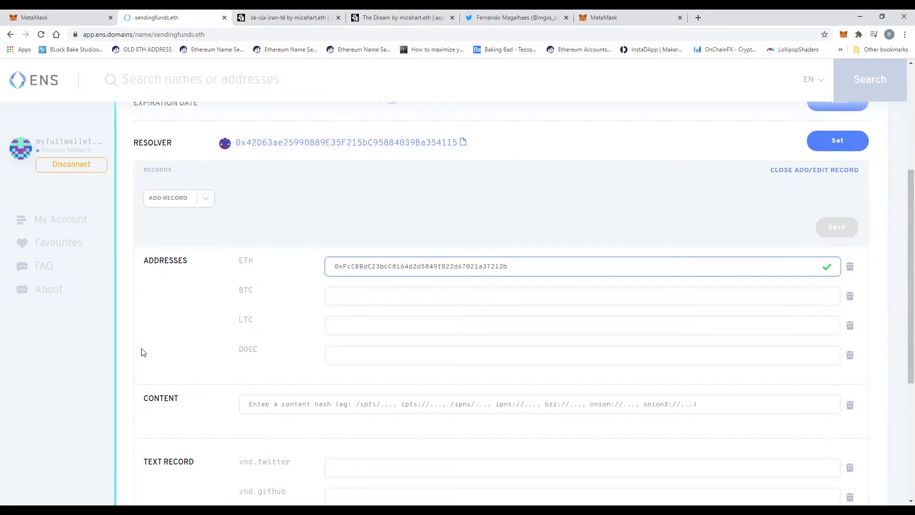
scroll(143, 363, "down", 4)
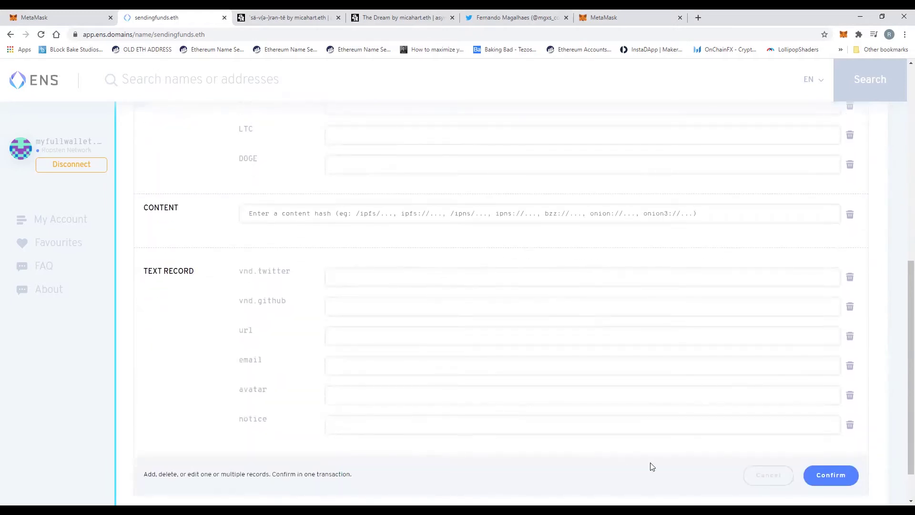
scroll(858, 346, "up", 3)
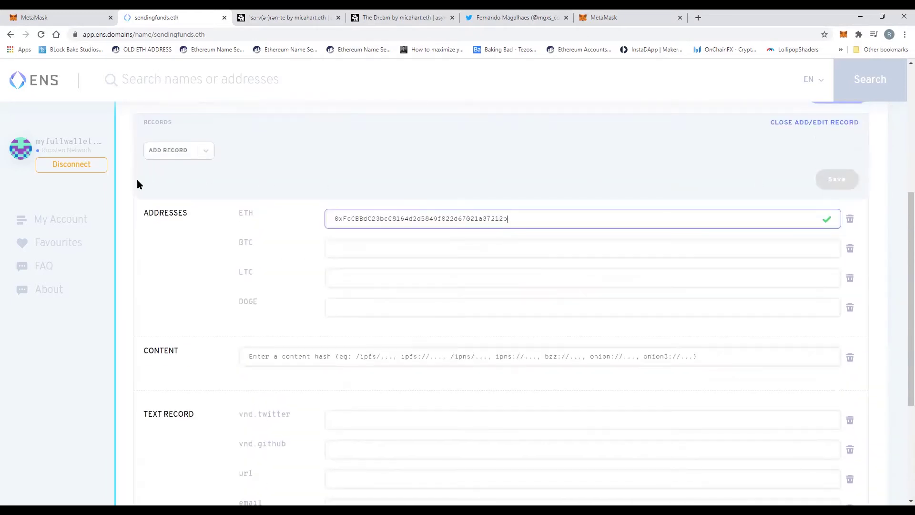
scroll(262, 476, "down", 1)
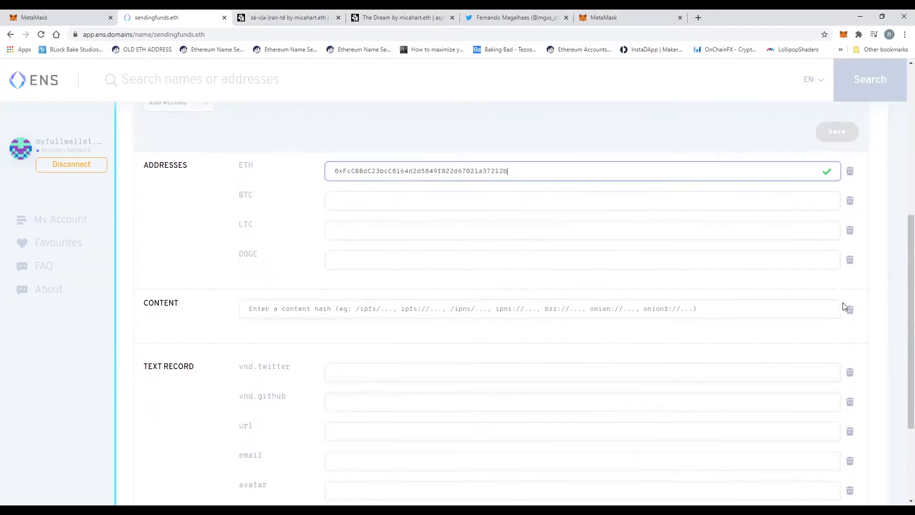
scroll(873, 397, "down", 2)
scroll(873, 397, "down", 2)
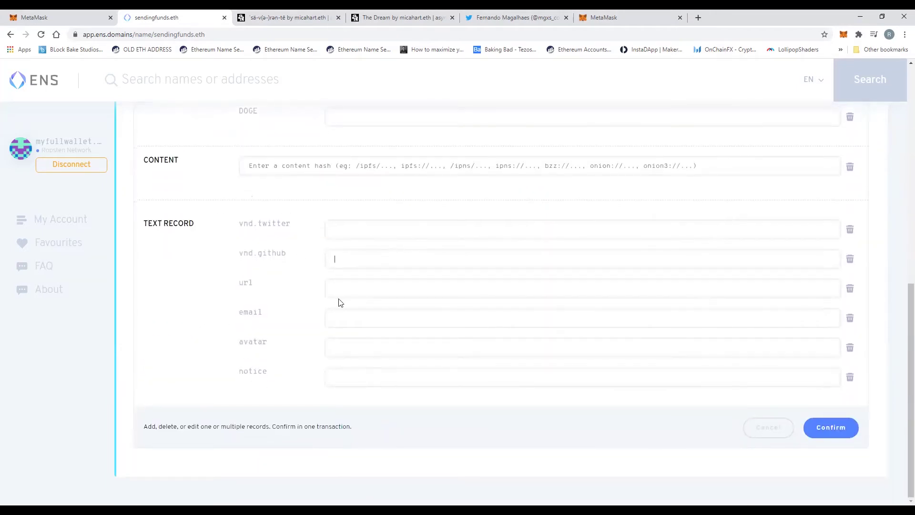
left_click(356, 290)
type("www")
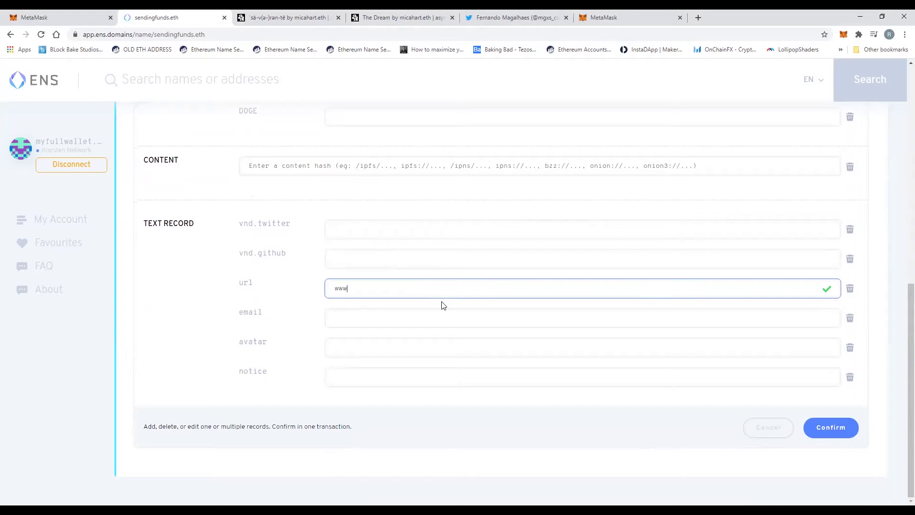
type(".myname.com")
left_click(378, 230)
type("@theworld")
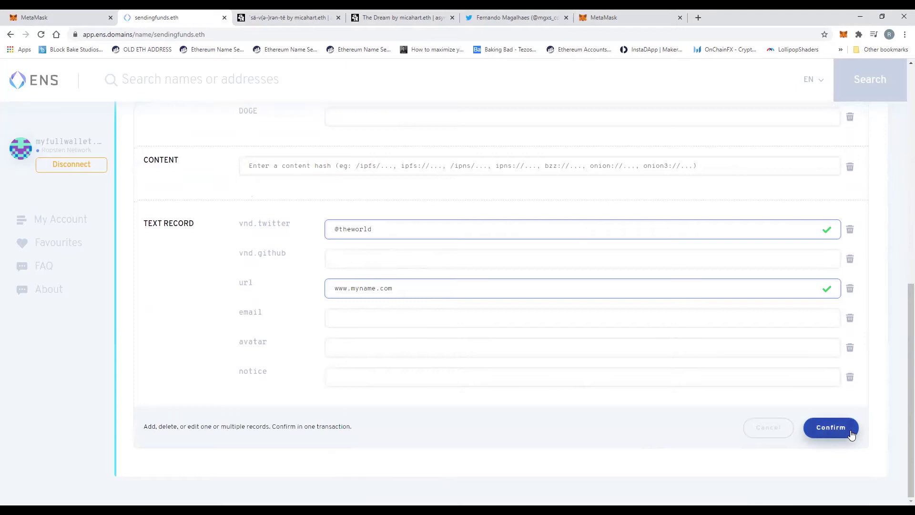
scroll(625, 353, "up", 3)
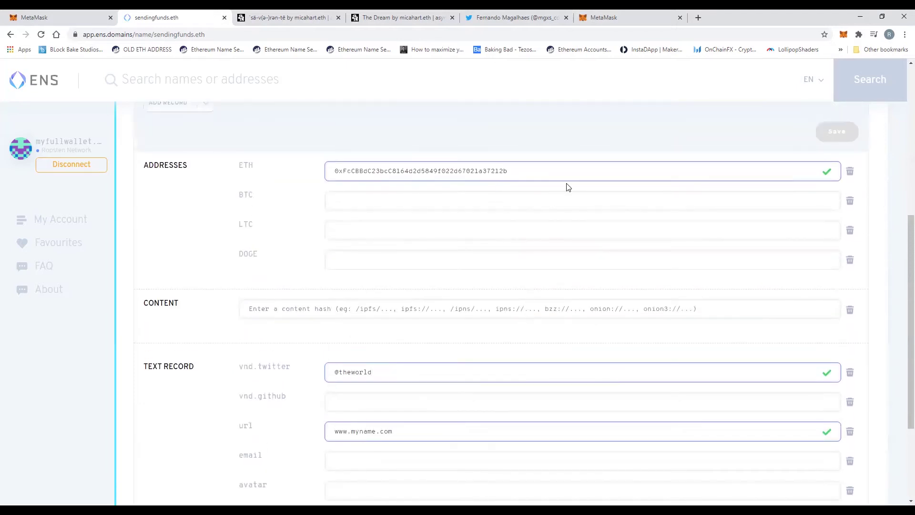
scroll(516, 410, "down", 2)
left_click(391, 272)
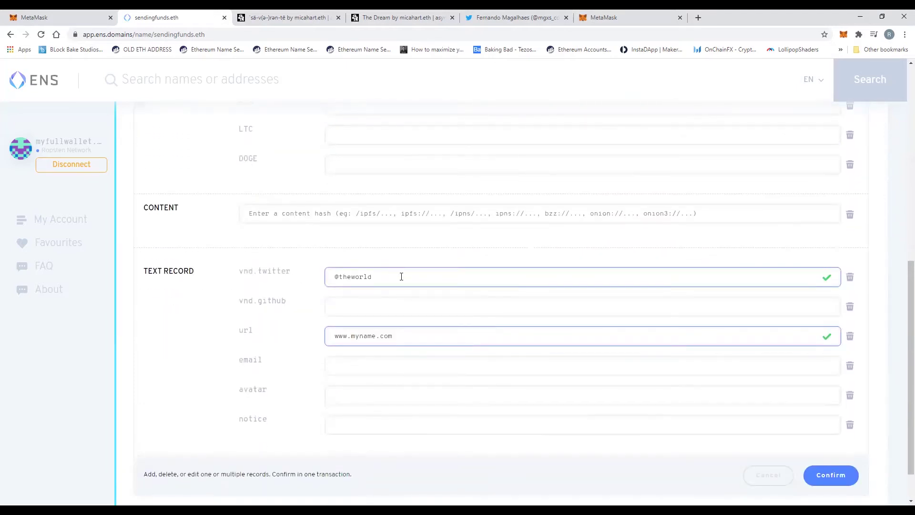
Confirm the ETH address, vnd.twitter and url record changes and approve the transaction
left_click(837, 476)
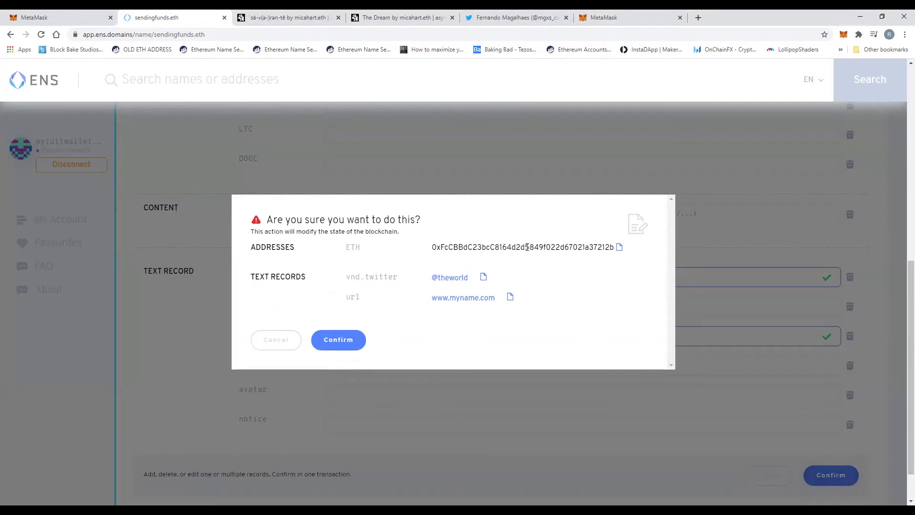
left_click(341, 345)
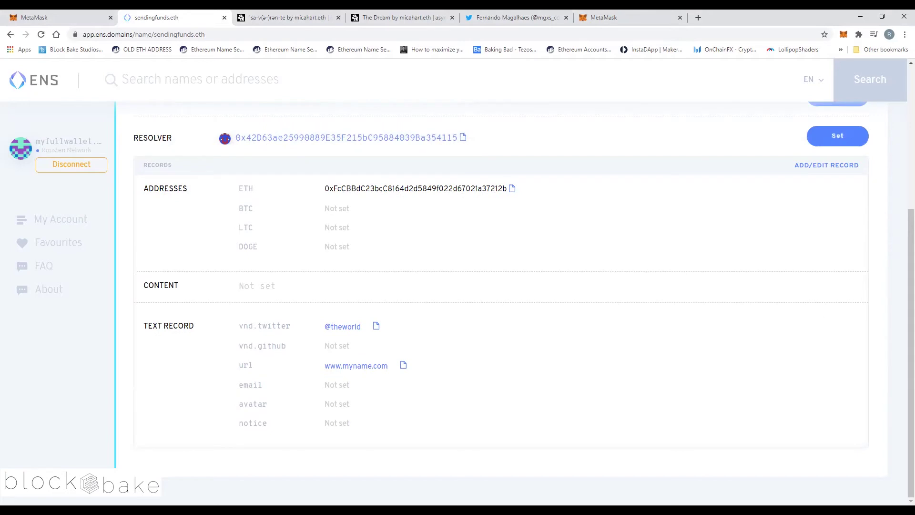
Reload sendingfunds.eth to check the saved records, then view its still-empty Subdomains list
scroll(663, 348, "up", 1)
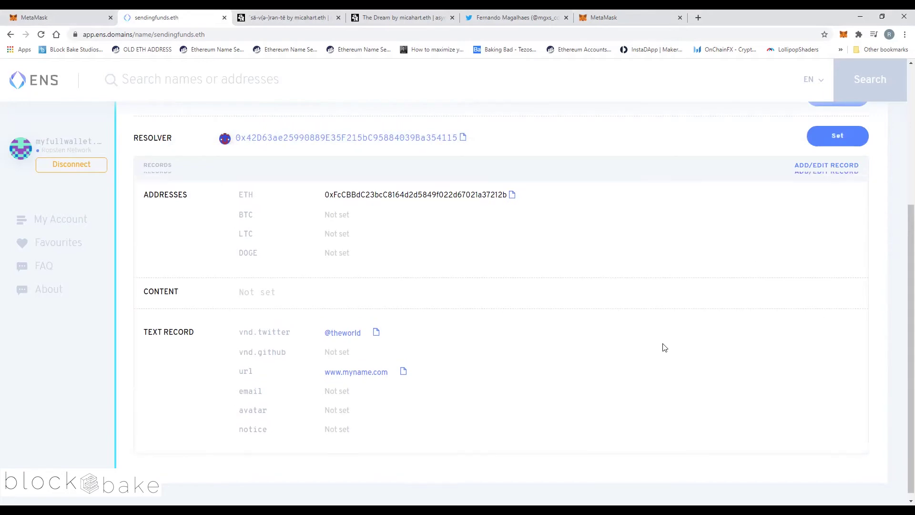
scroll(653, 358, "up", 1)
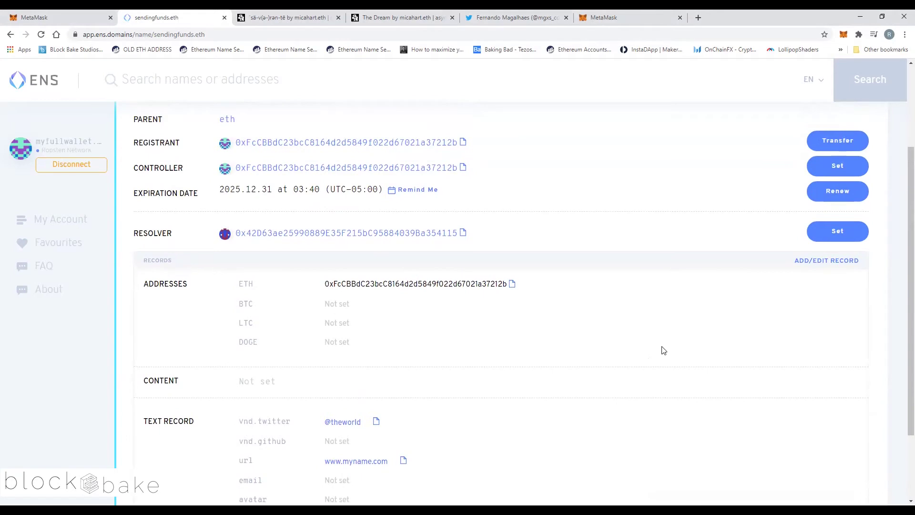
left_click(41, 34)
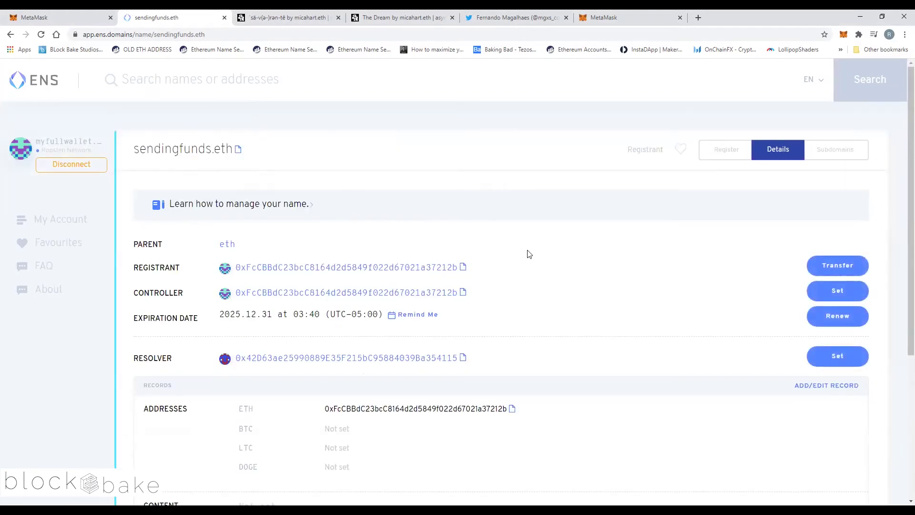
scroll(537, 257, "down", 1)
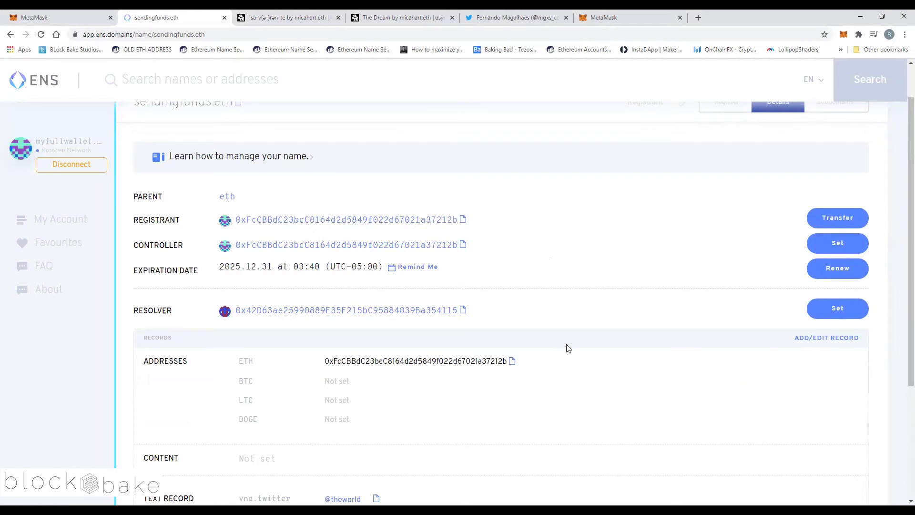
scroll(568, 349, "down", 3)
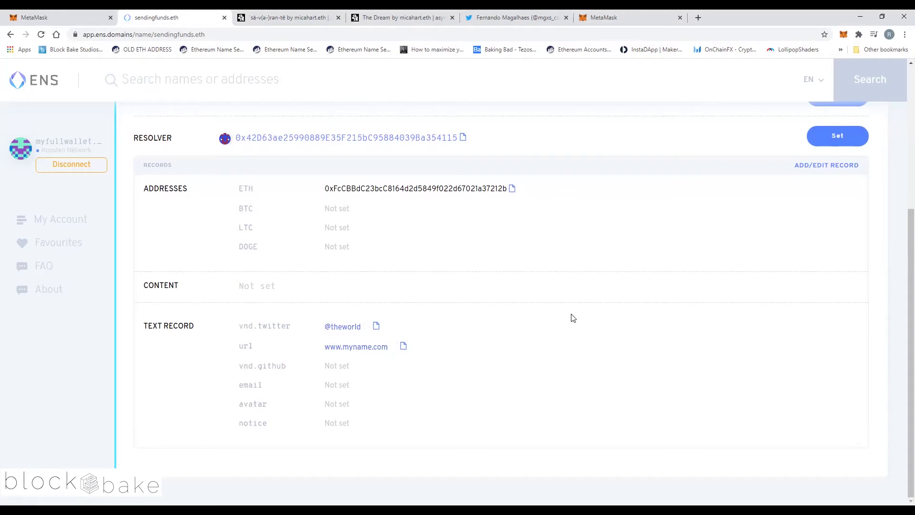
scroll(641, 319, "up", 5)
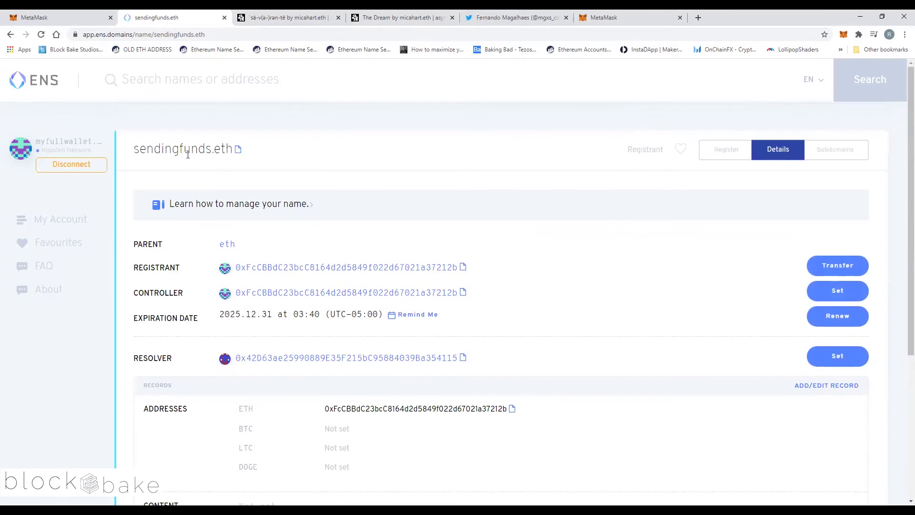
left_click(842, 156)
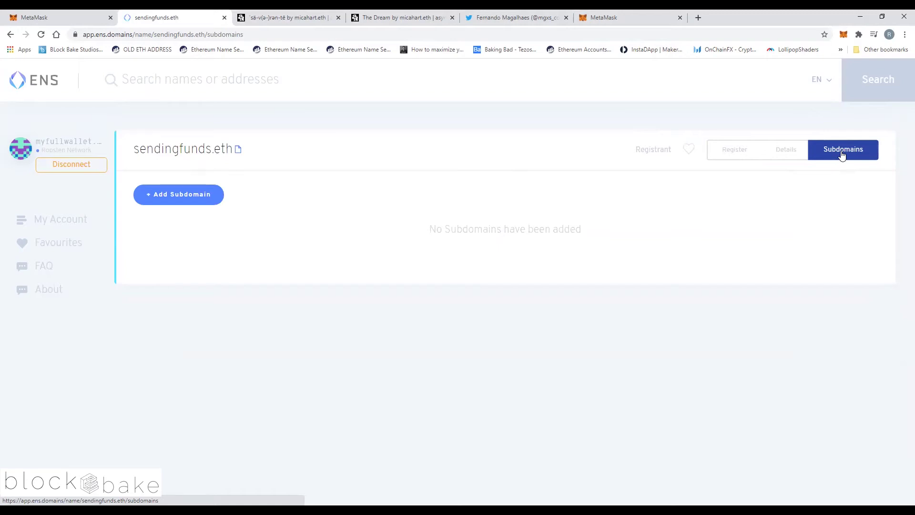
Add and save a subdomain with the label jeremiah under sendingfunds.eth
left_click(191, 194)
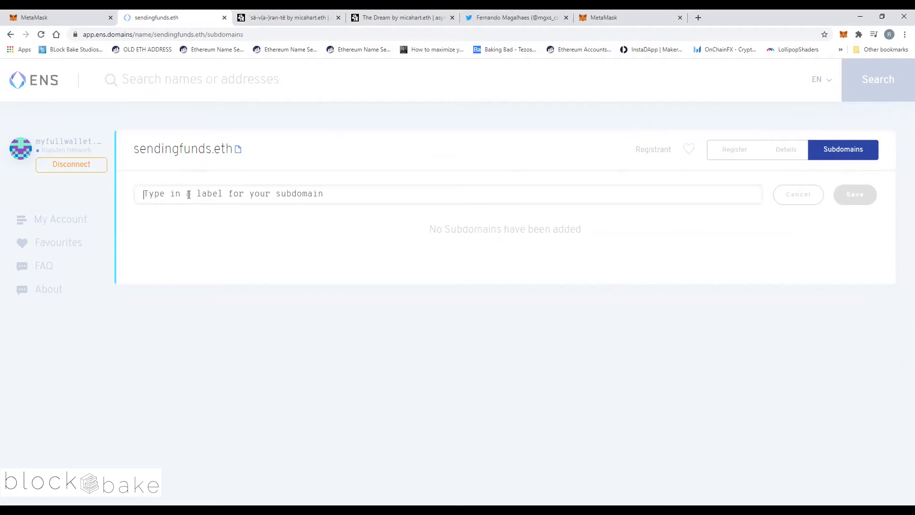
type("jeremiah")
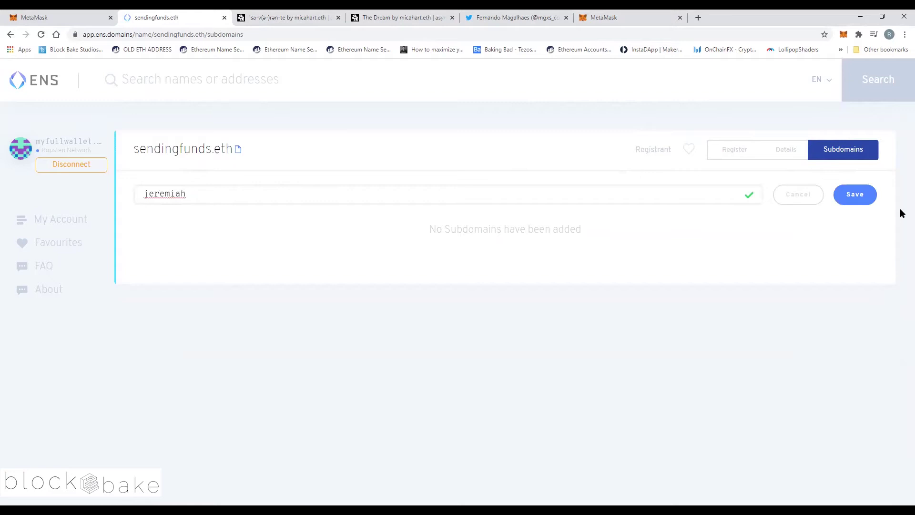
left_click(855, 198)
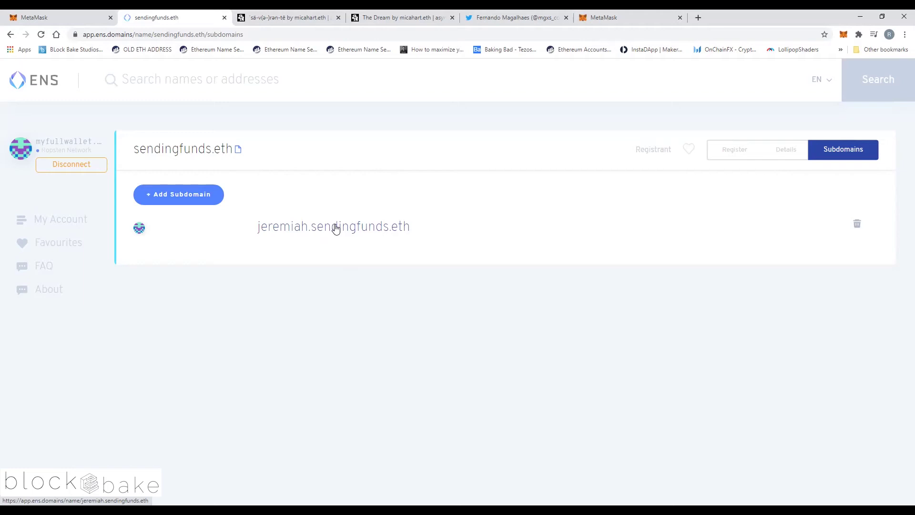
Inspect jeremiah.sendingfunds.eth's empty record fields, then go back to the parent sendingfunds.eth
left_click(336, 228)
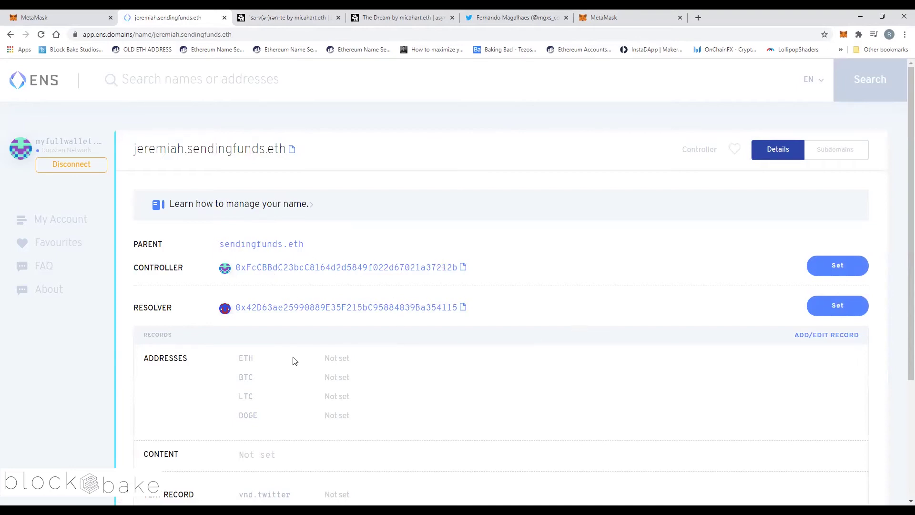
left_click(834, 338)
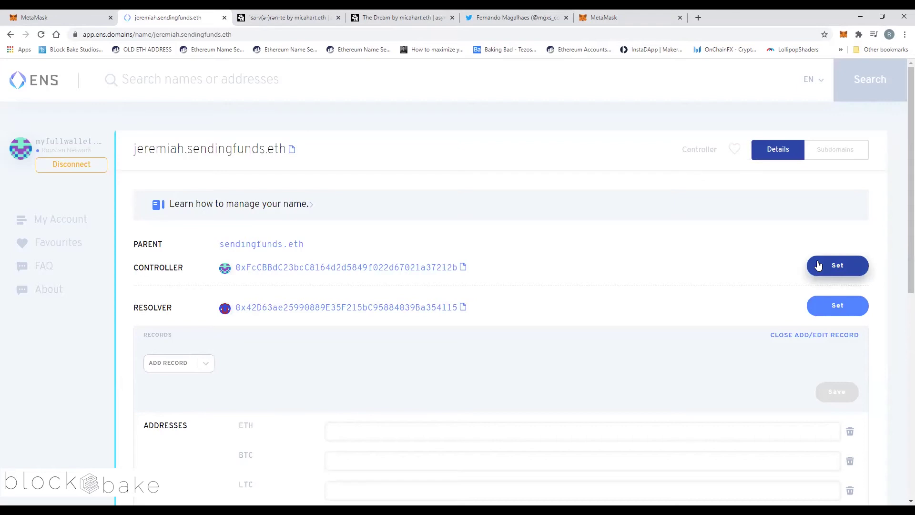
scroll(584, 368, "down", 3)
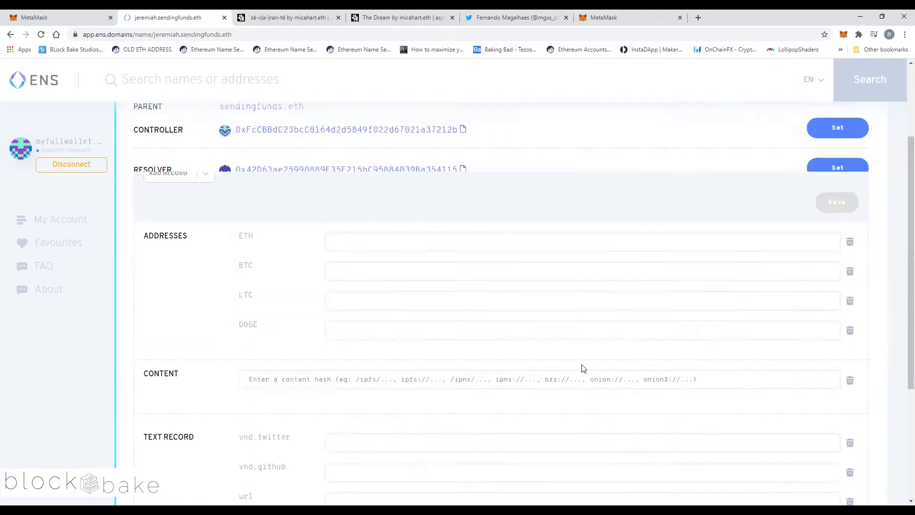
scroll(583, 369, "up", 3)
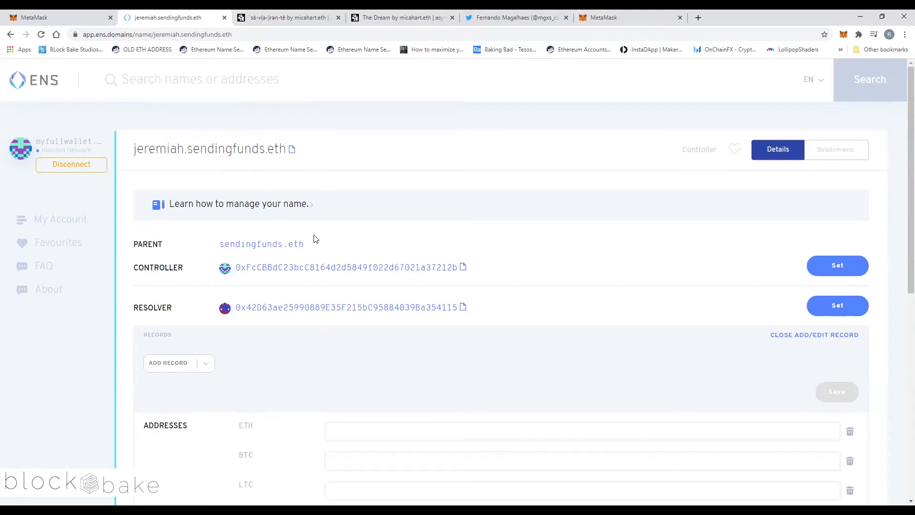
left_click(270, 245)
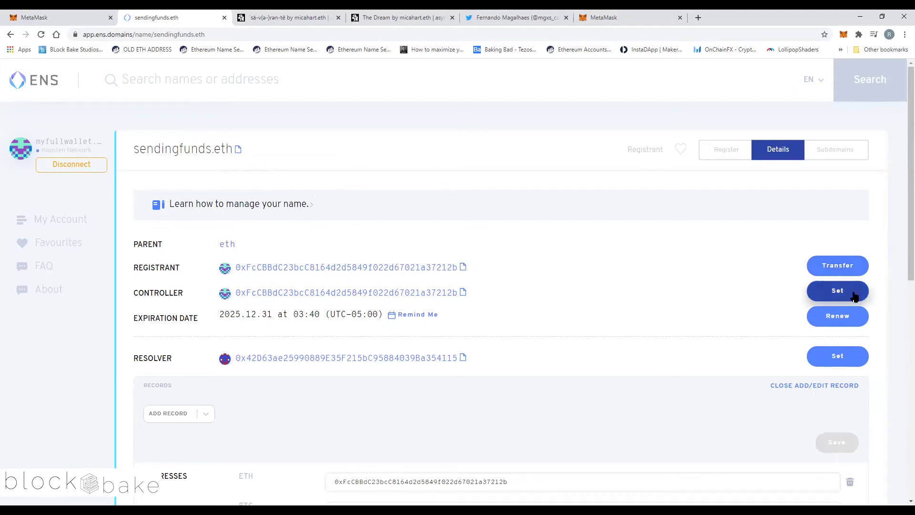
left_click(841, 155)
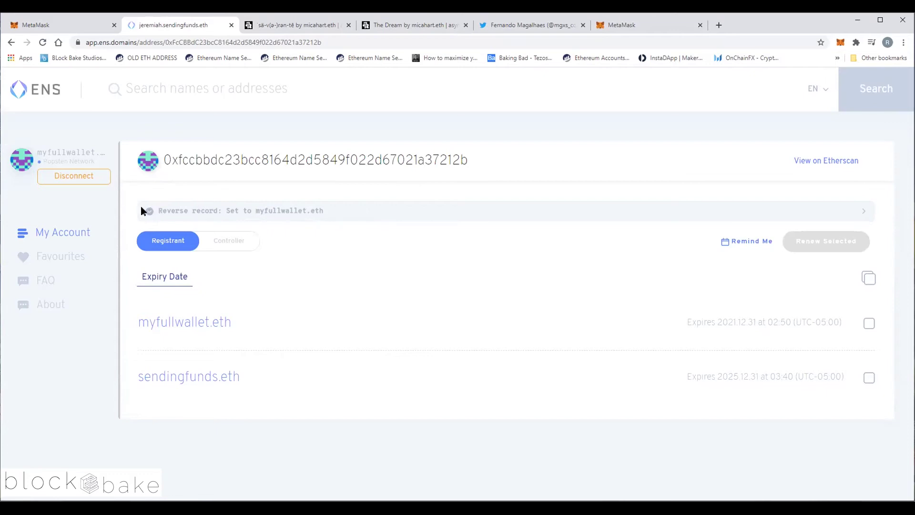
left_click(147, 216)
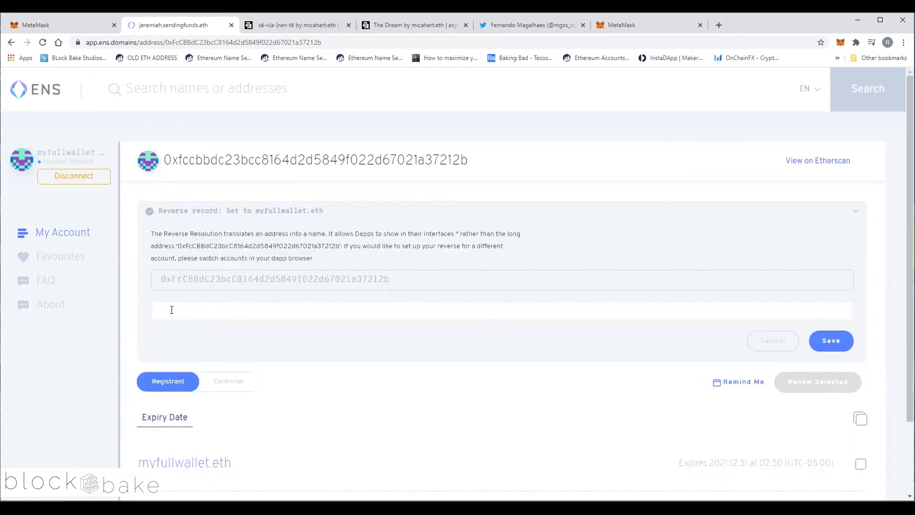
scroll(361, 292, "down", 2)
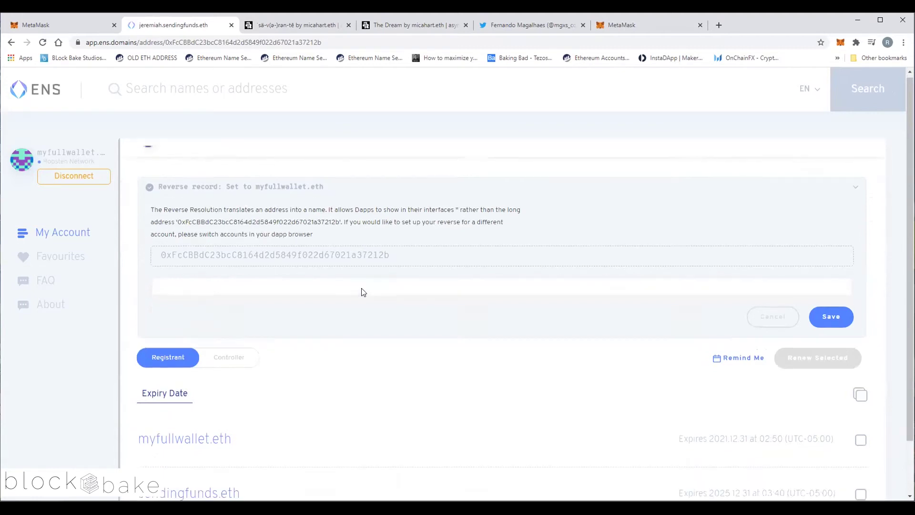
left_click(180, 431)
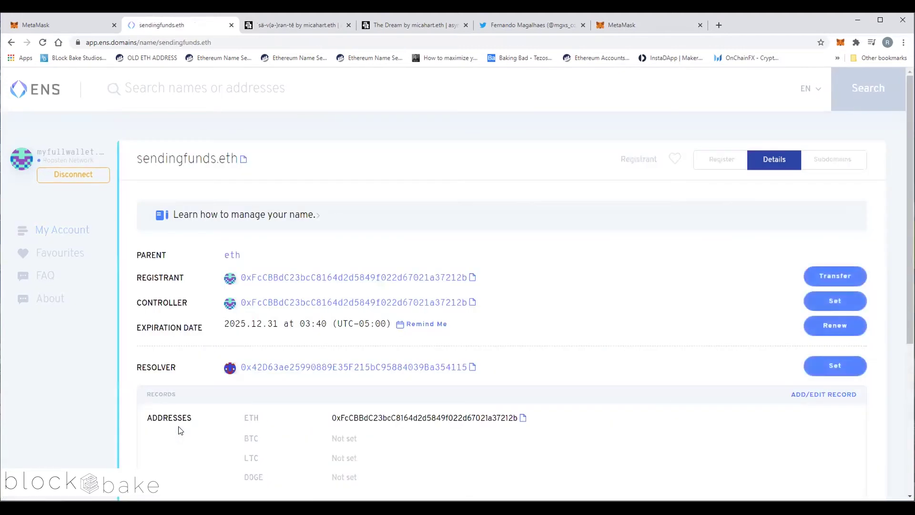
left_click(63, 231)
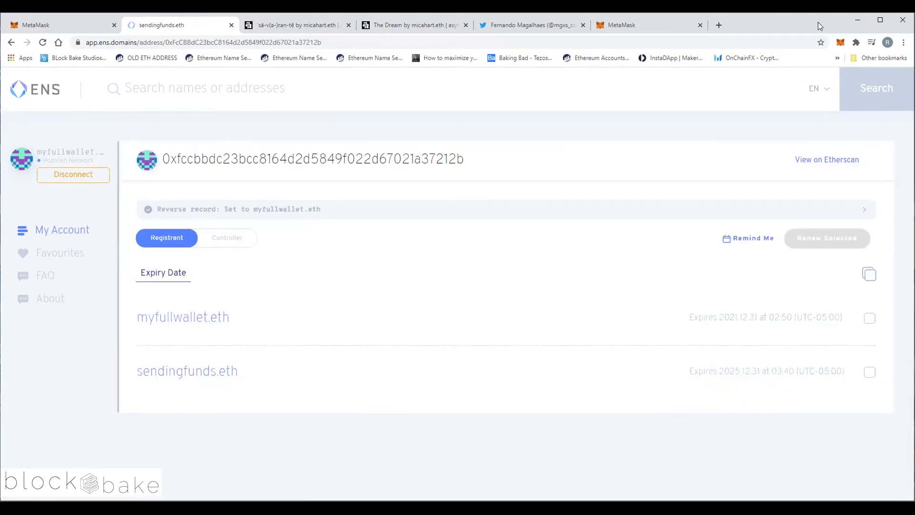
Compare sendingfunds.eth's ETH address with the MetaMask account and review its recent activity
left_click(185, 374)
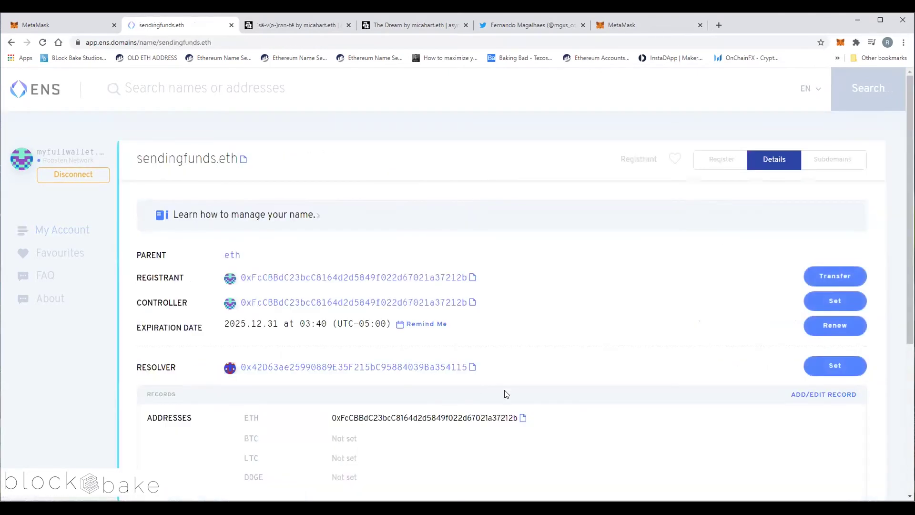
left_click_drag(517, 419, 501, 421)
left_click(501, 422)
left_click(840, 42)
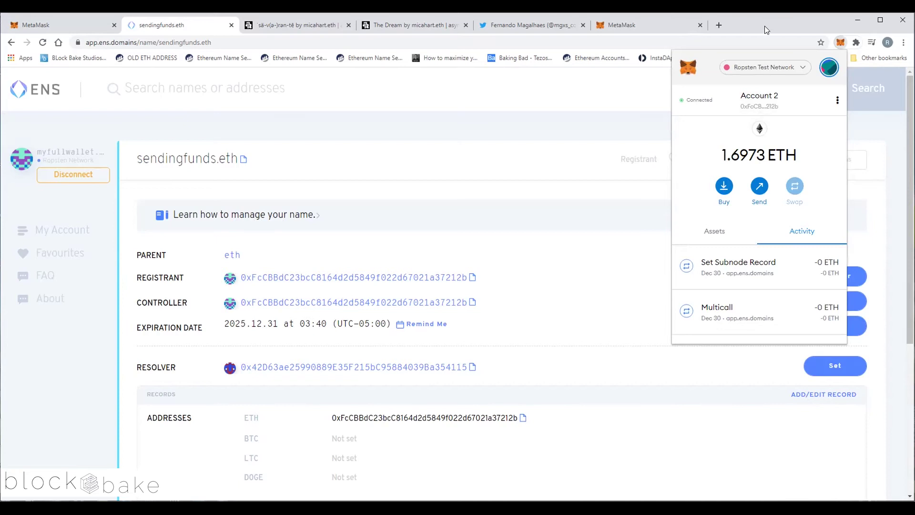
left_click(841, 42)
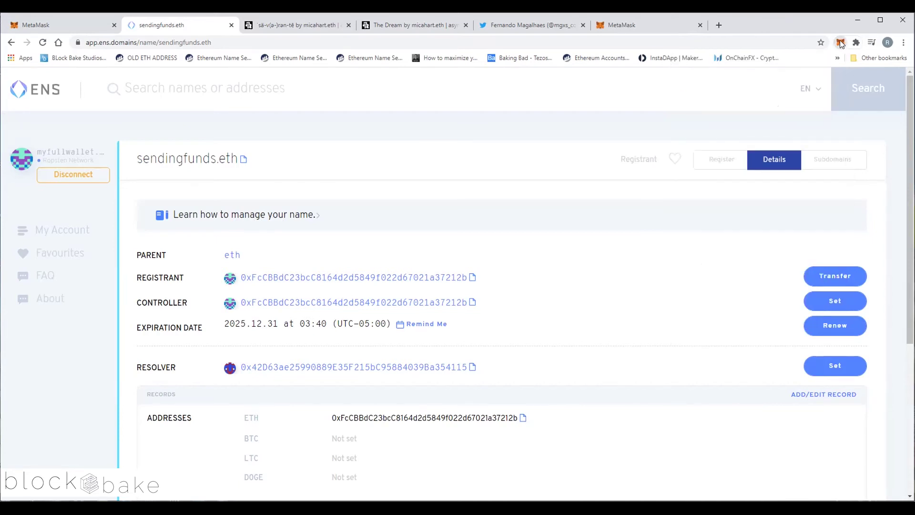
left_click(841, 42)
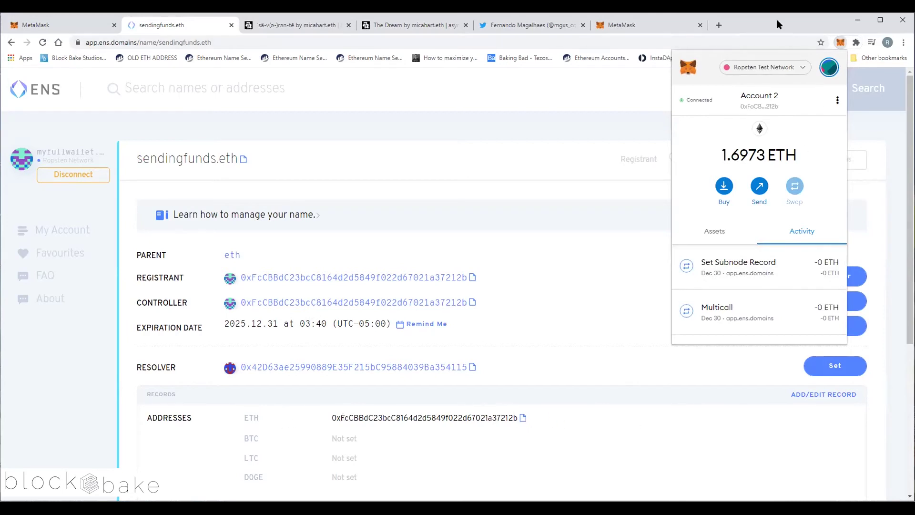
left_click(832, 403)
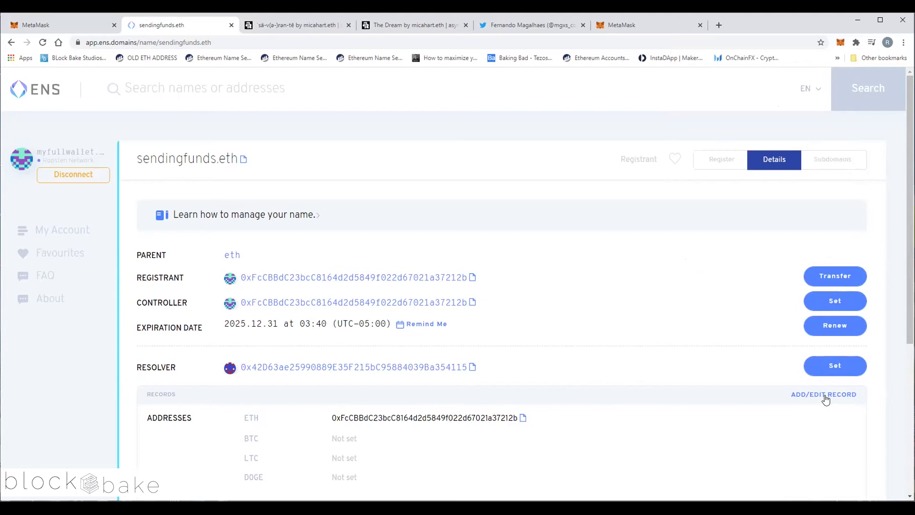
Replace sendingfunds.eth's ETH address record with Account 2's address copied from MetaMask
left_click(825, 396)
scroll(830, 382, "down", 3)
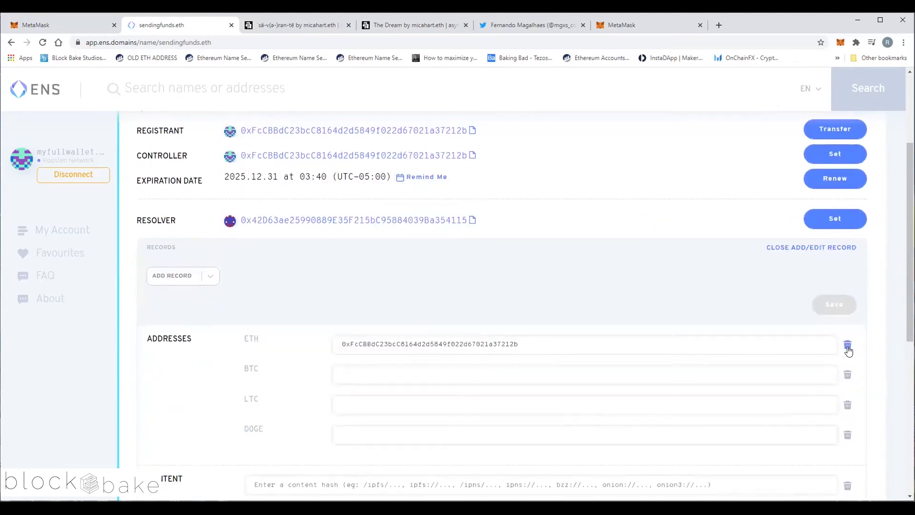
left_click(847, 347)
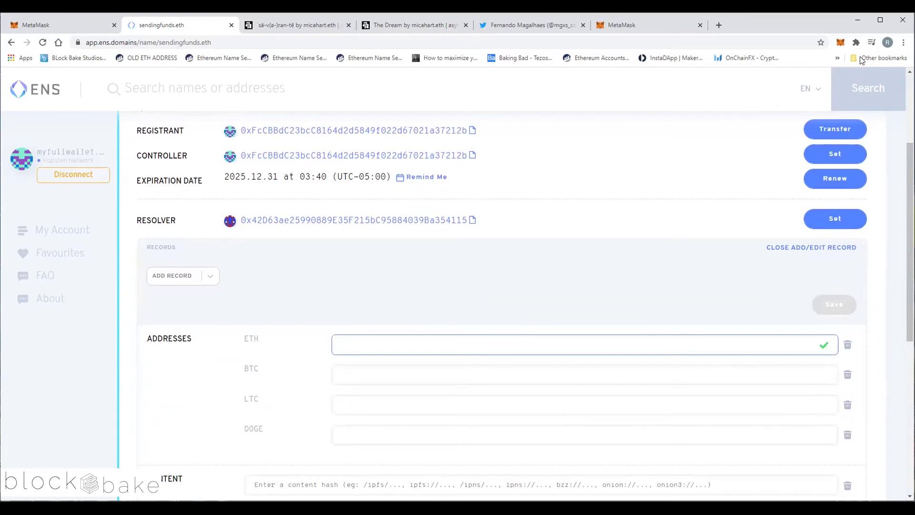
left_click(839, 42)
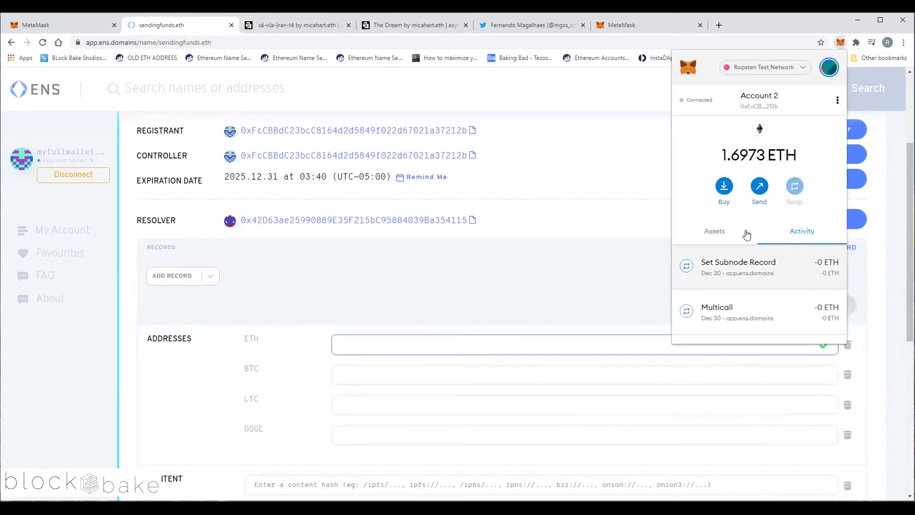
left_click(757, 109)
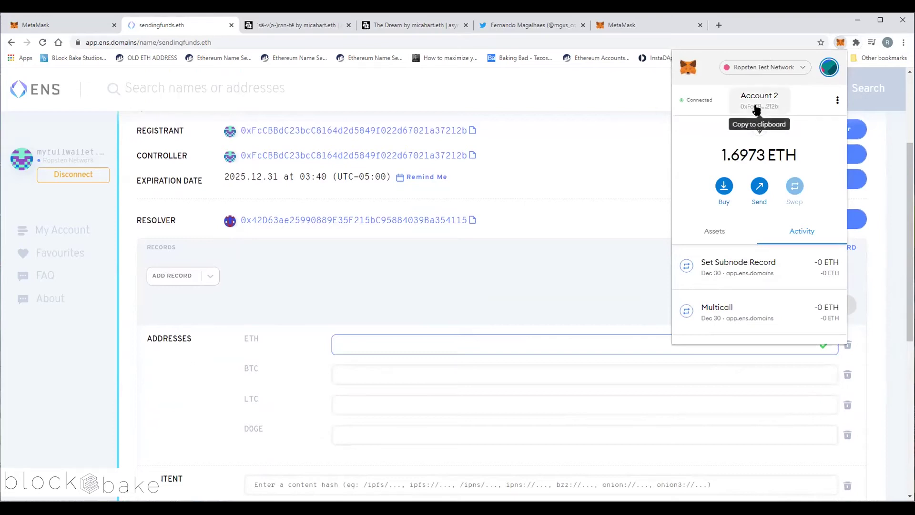
left_click(356, 343)
key("ctrl+v")
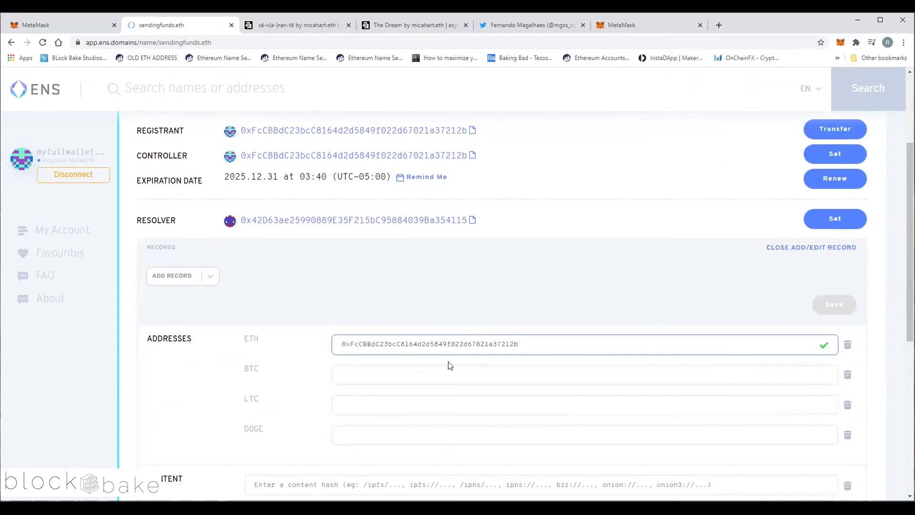
left_click_drag(499, 346, 523, 340)
left_click(523, 341)
Check the pasted address against the wallet, then confirm and approve the record update
left_click(840, 43)
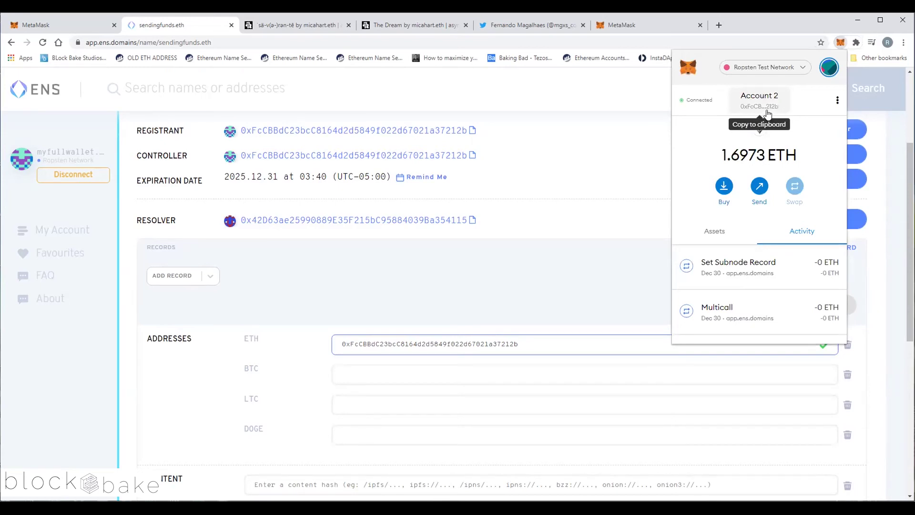
left_click(771, 21)
scroll(707, 303, "down", 5)
scroll(706, 303, "down", 2)
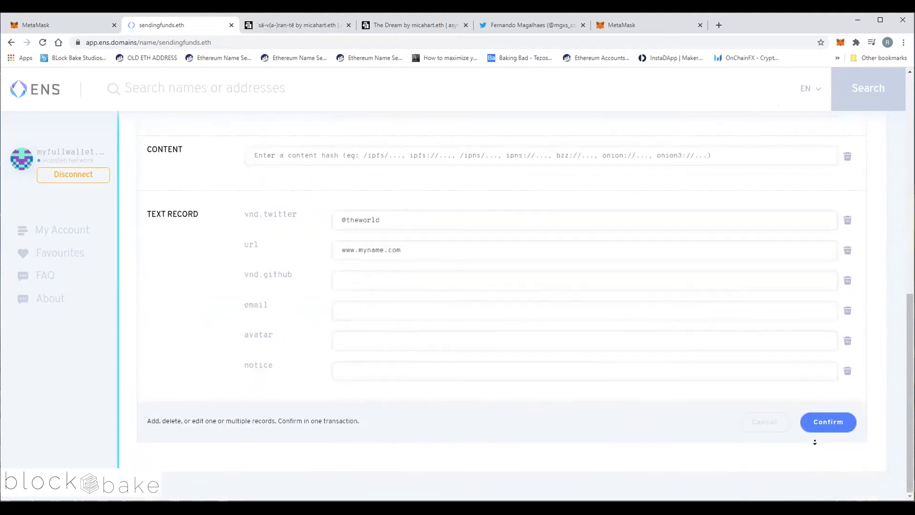
left_click(823, 423)
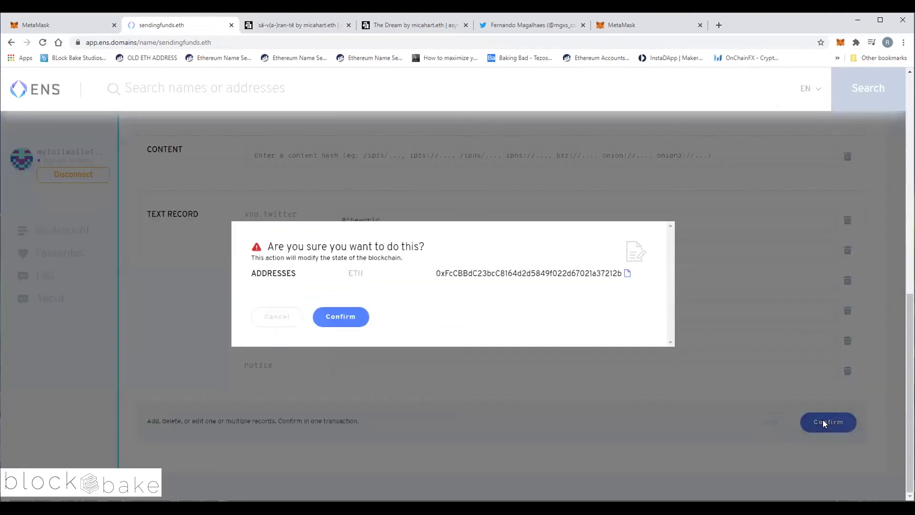
left_click(346, 314)
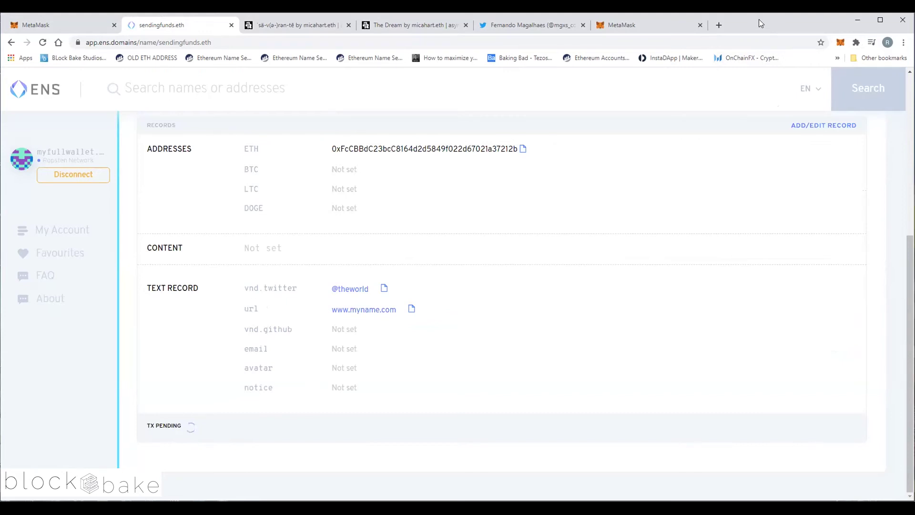
scroll(747, 188, "up", 5)
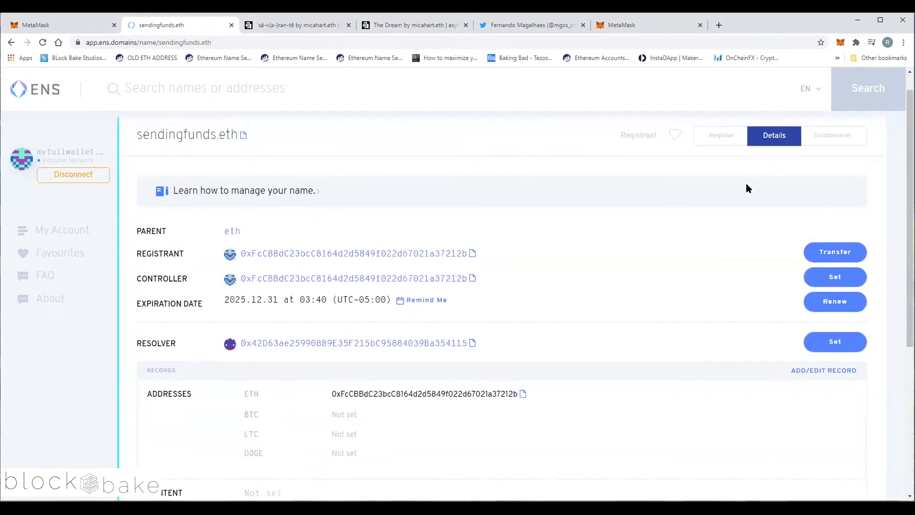
Start a MetaMask send from Account 2 and search for sendingfunds.eth as the recipient
left_click(840, 43)
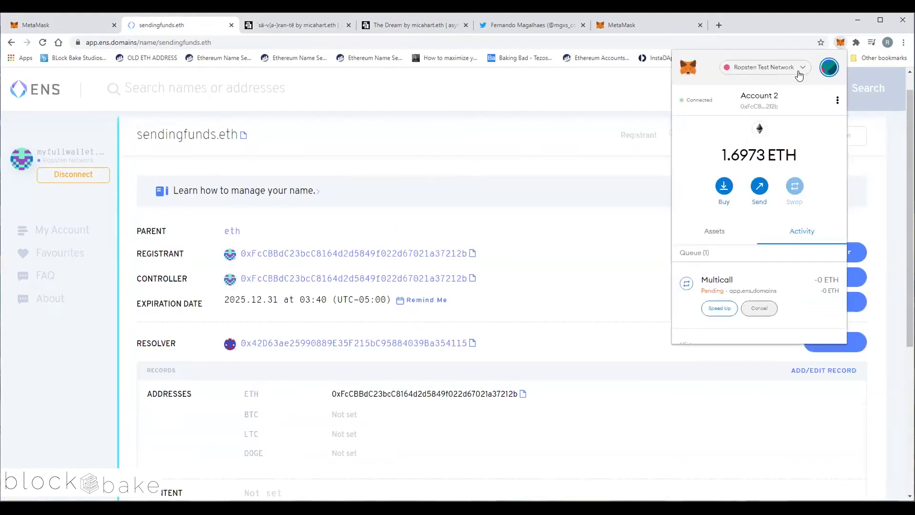
left_click(758, 189)
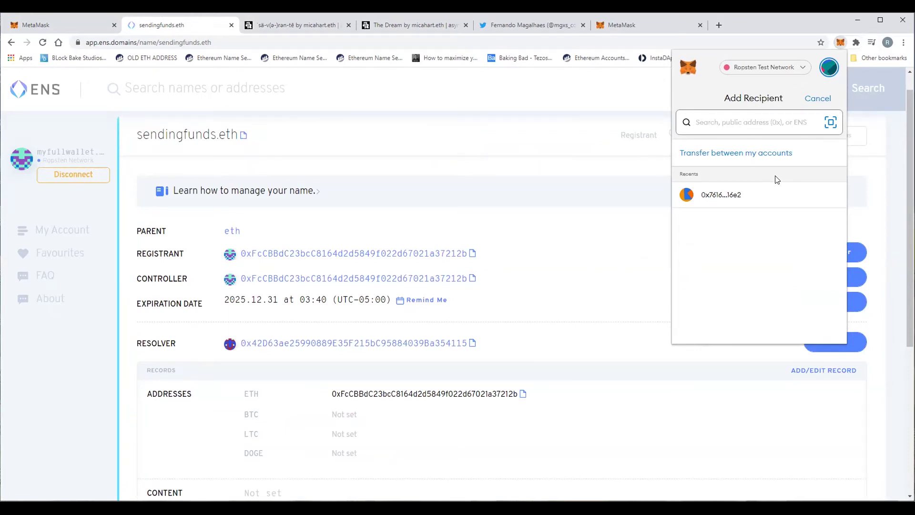
type("sending")
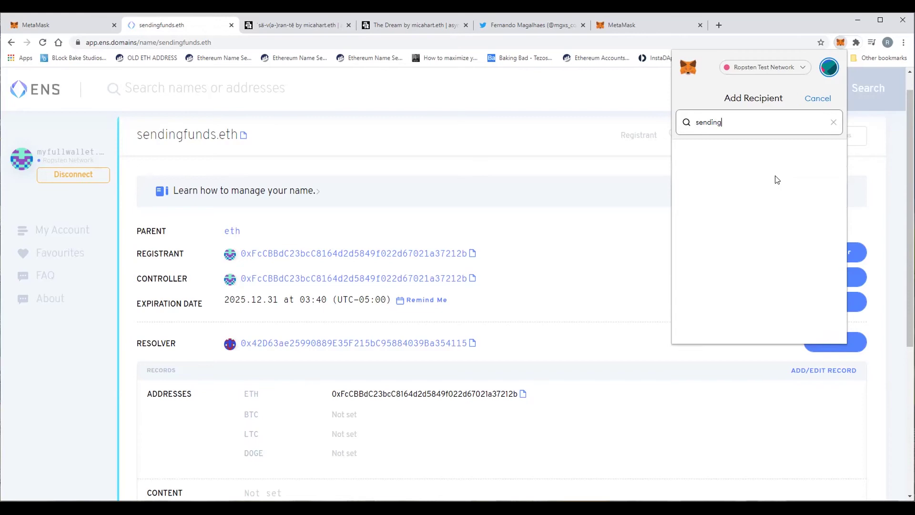
type("funds.eth")
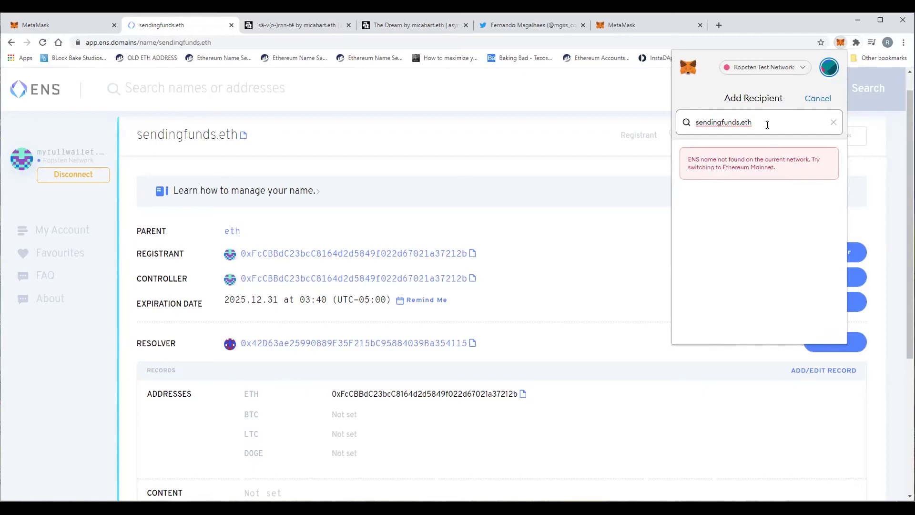
left_click(834, 122)
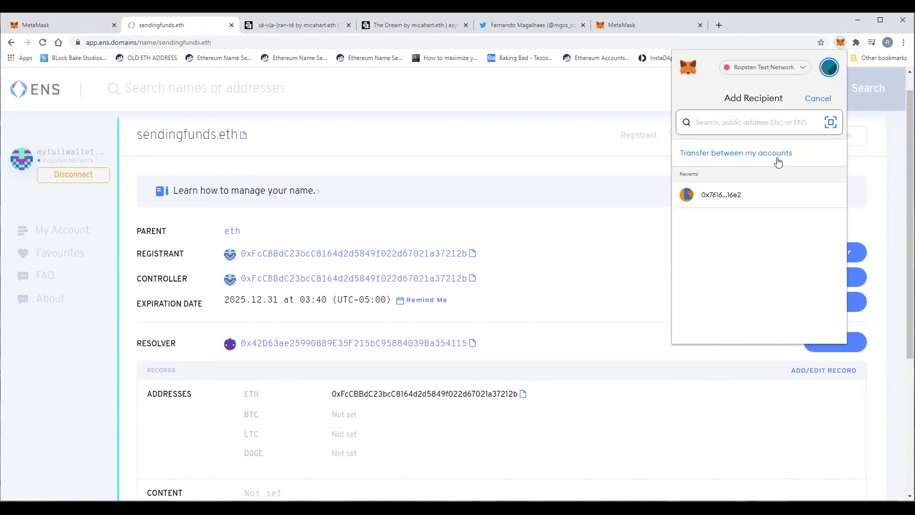
left_click(829, 67)
left_click(748, 152)
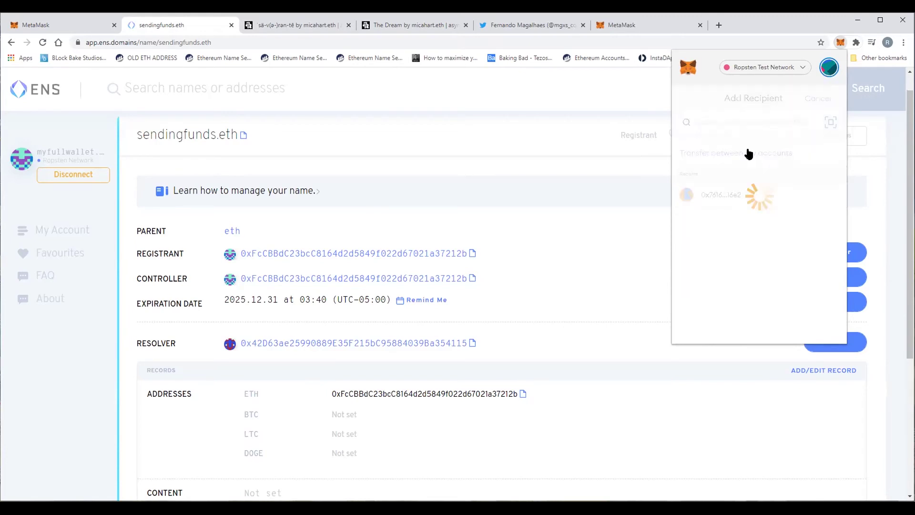
left_click(739, 118)
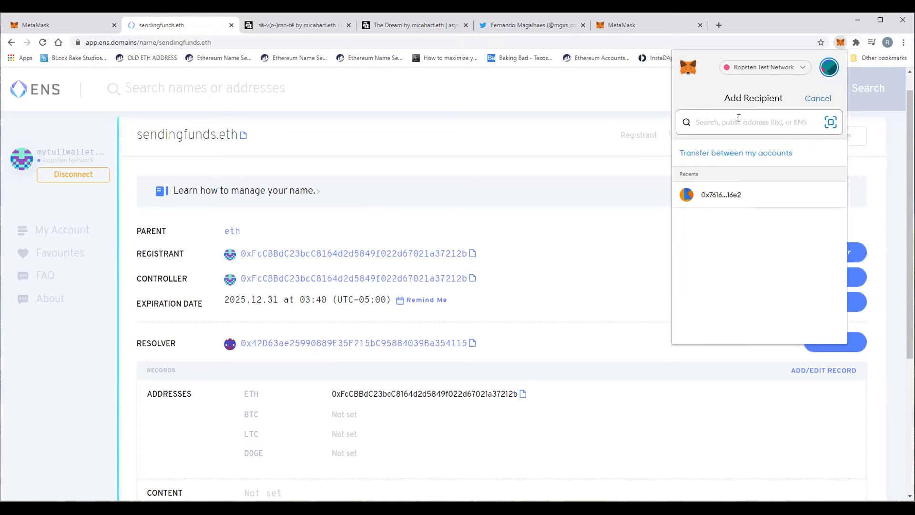
type("sendingf")
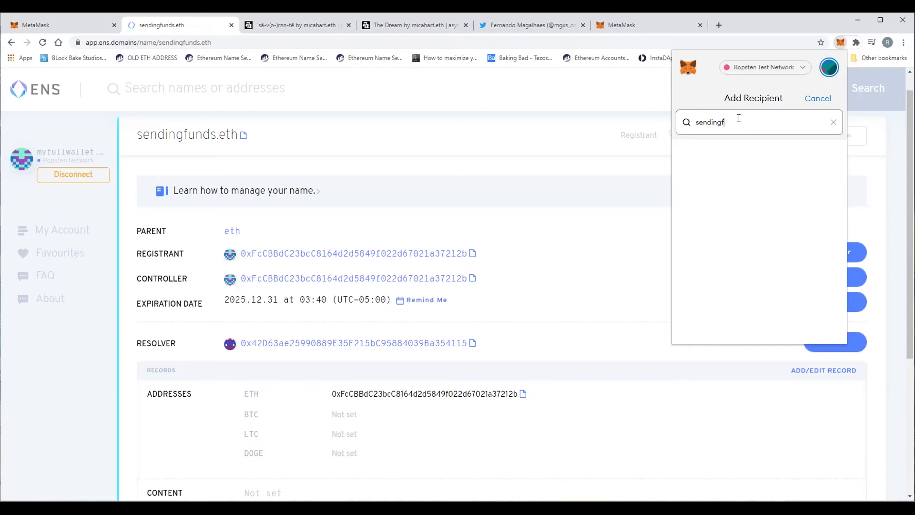
type("unds")
type(".eth")
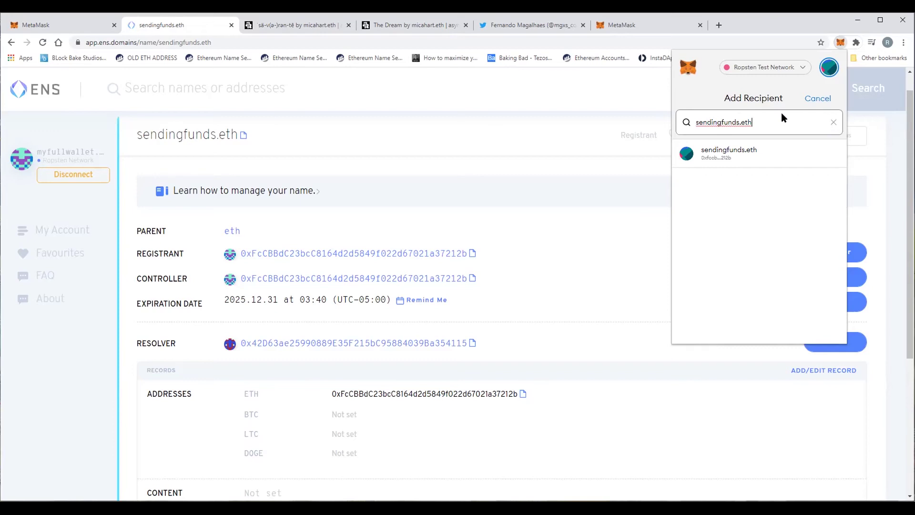
Restart the transfer and re-enter sendingfunds.eth, fixing the typo, until the name resolves
left_click(777, 33)
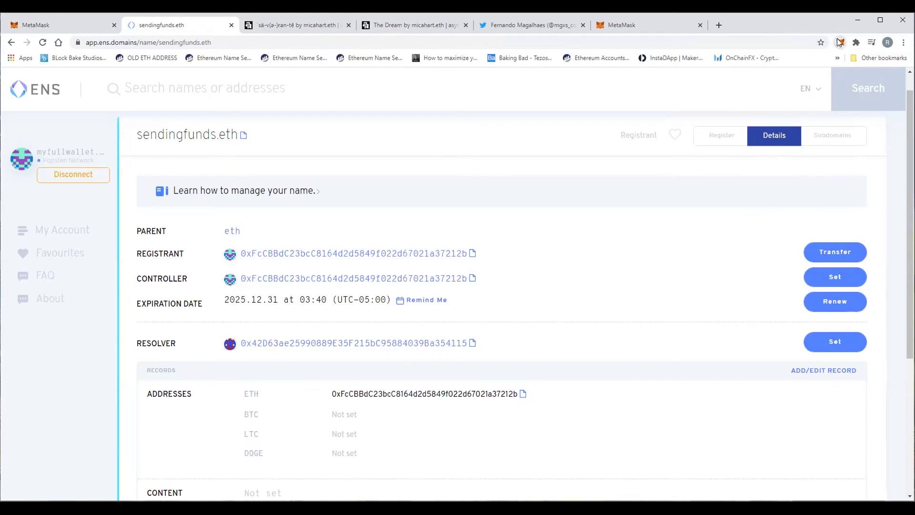
left_click(840, 42)
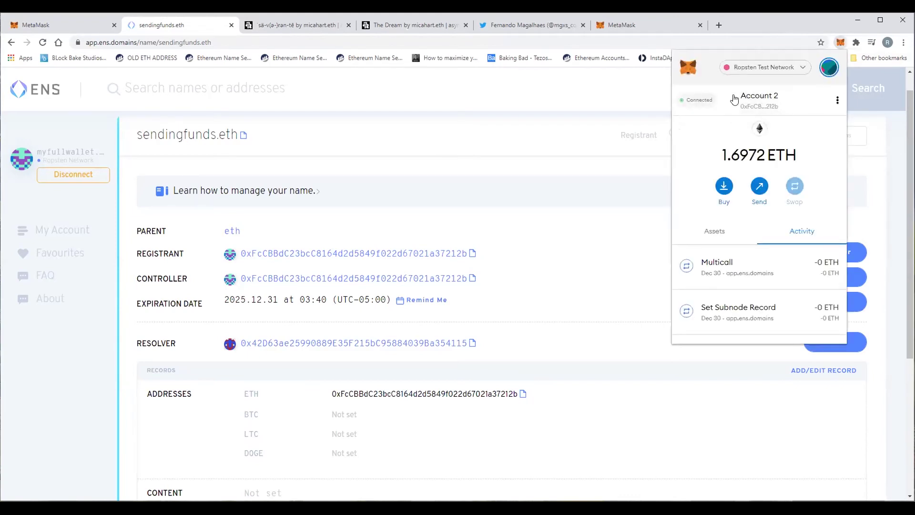
left_click(759, 187)
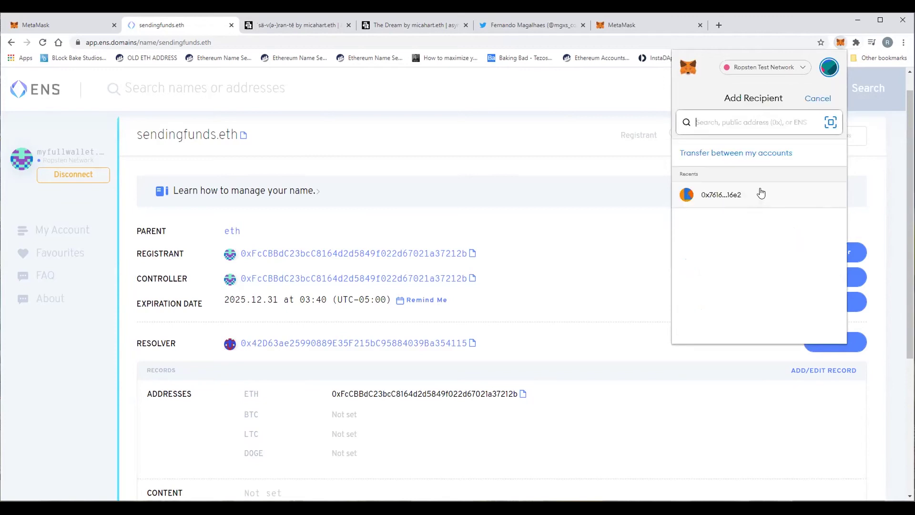
type("sending")
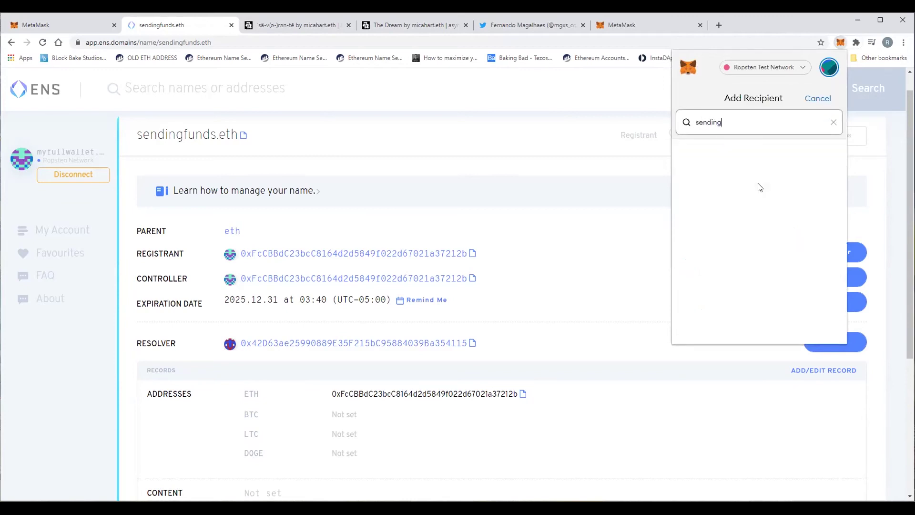
type("funds.seth")
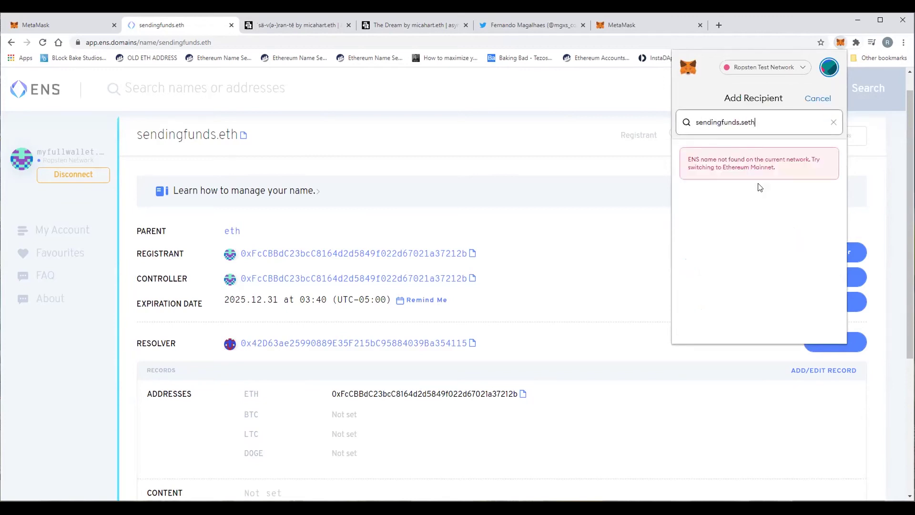
key("Left")
key("Left")
key("Left")
key("BackSpace")
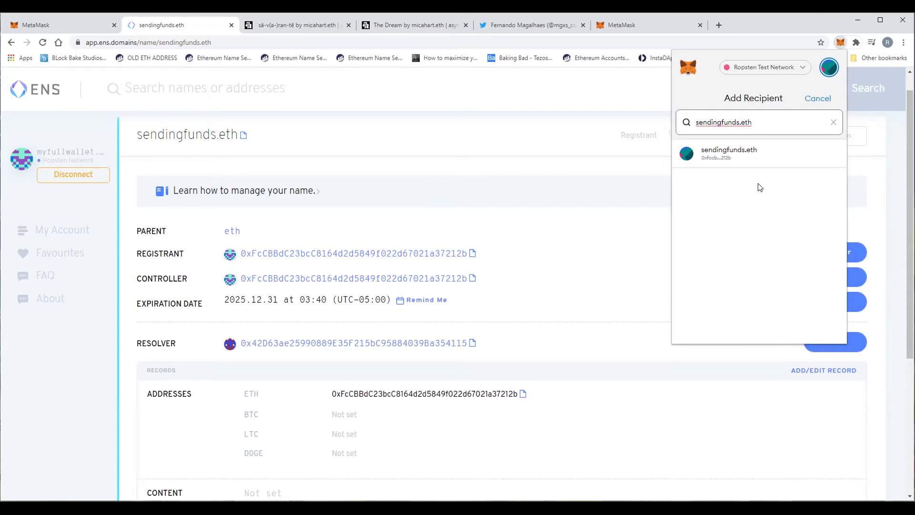
Send 0.1 ETH to sendingfunds.eth, then view its subdomains listing jeremiah.sendingfunds.eth
left_click(739, 164)
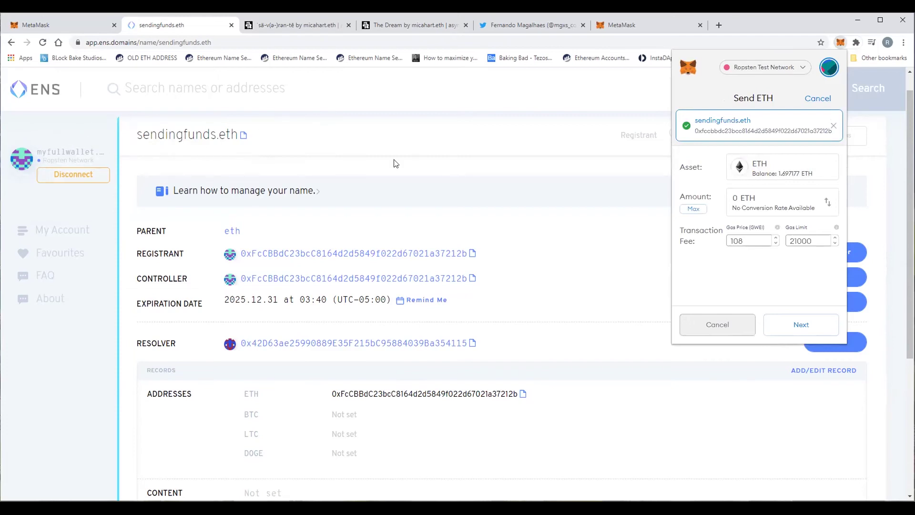
mouse_move(741, 202)
left_mouse_down()
mouse_move(682, 202)
mouse_move(728, 200)
left_mouse_up()
left_click(728, 201)
left_click_drag(741, 198, 692, 201)
type("0.1")
left_click(807, 329)
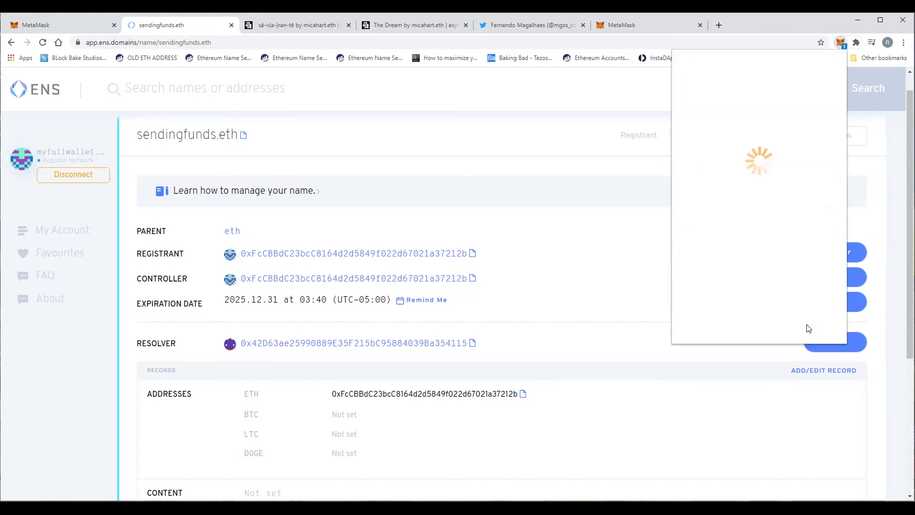
left_click(805, 324)
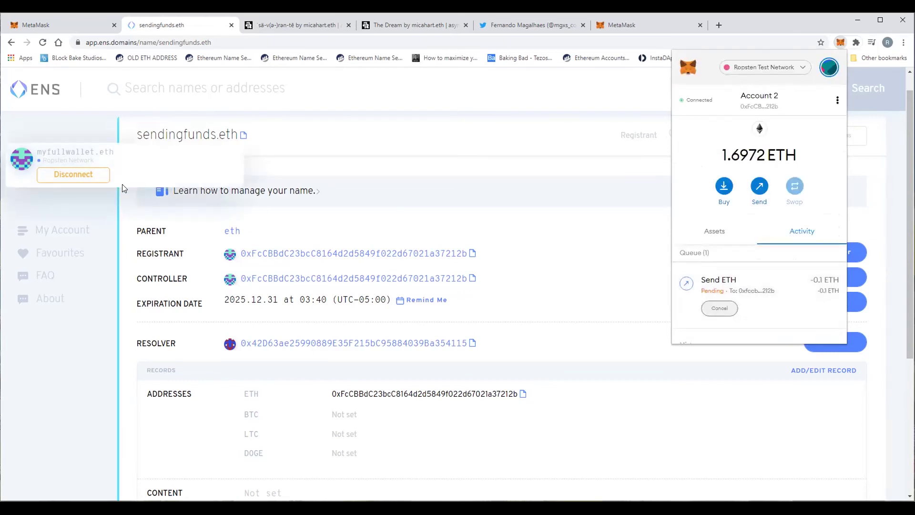
left_click(847, 167)
left_click(832, 140)
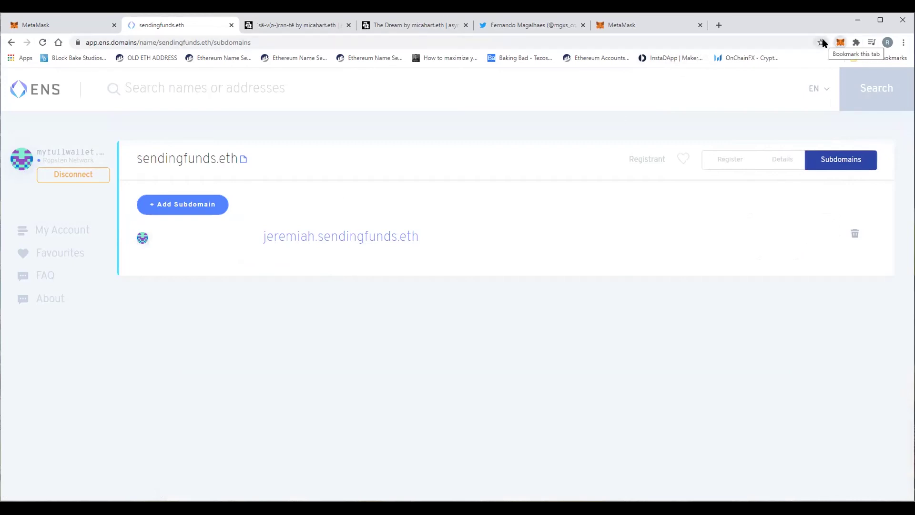
Check in MetaMask that the 0.1 ETH Send transaction is confirmed, then go to My Account
left_click(841, 42)
left_click(715, 288)
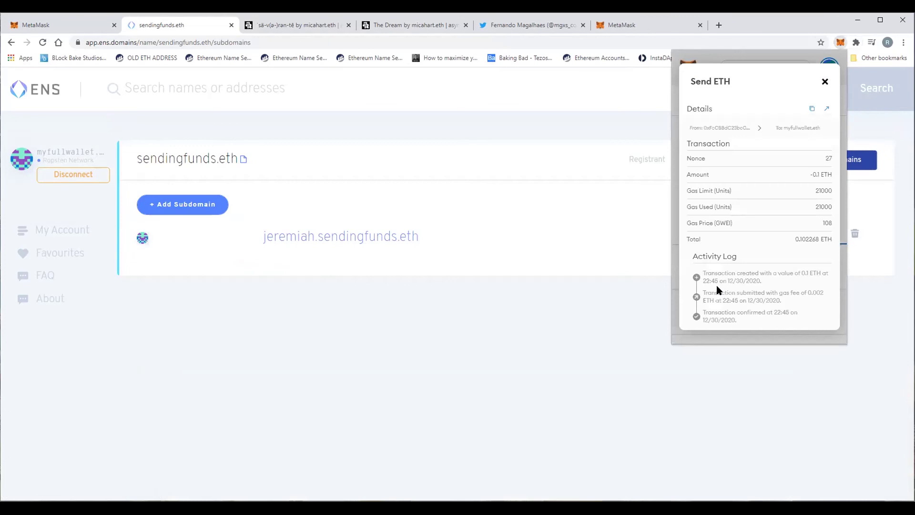
left_click(825, 81)
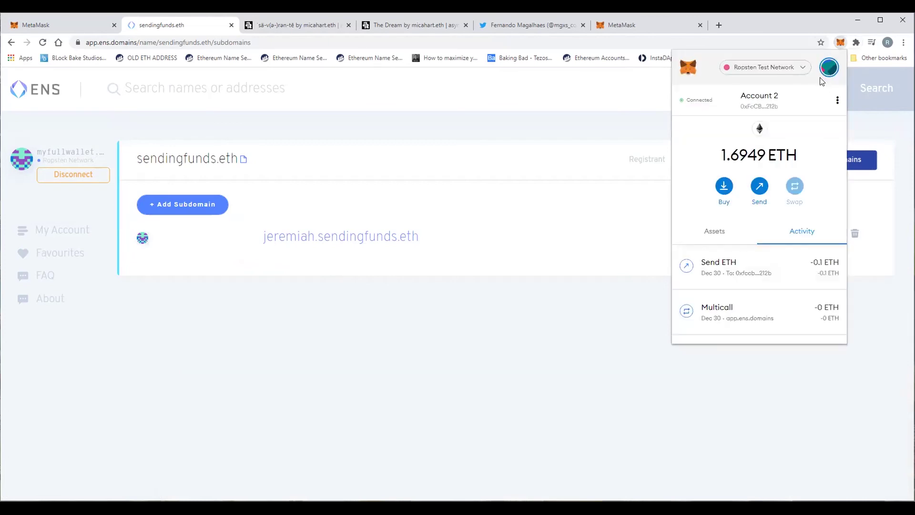
left_click(776, 279)
left_click(425, 402)
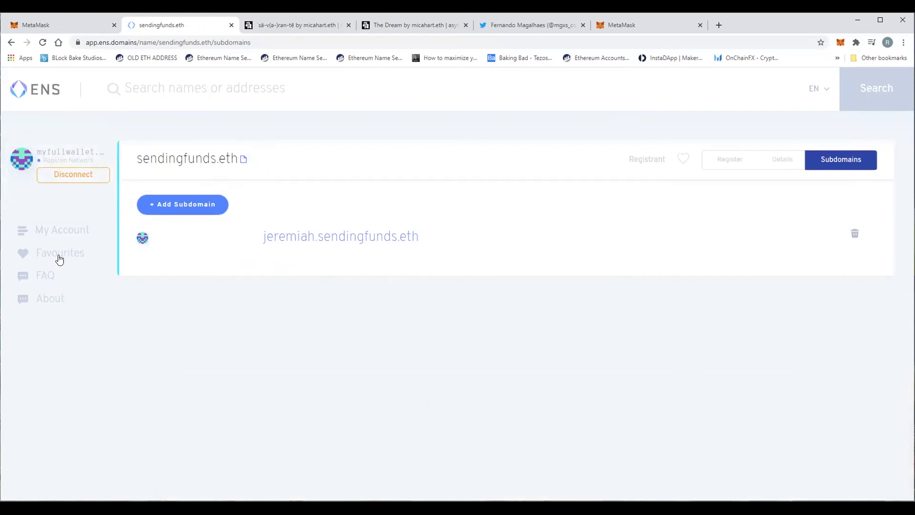
left_click(59, 224)
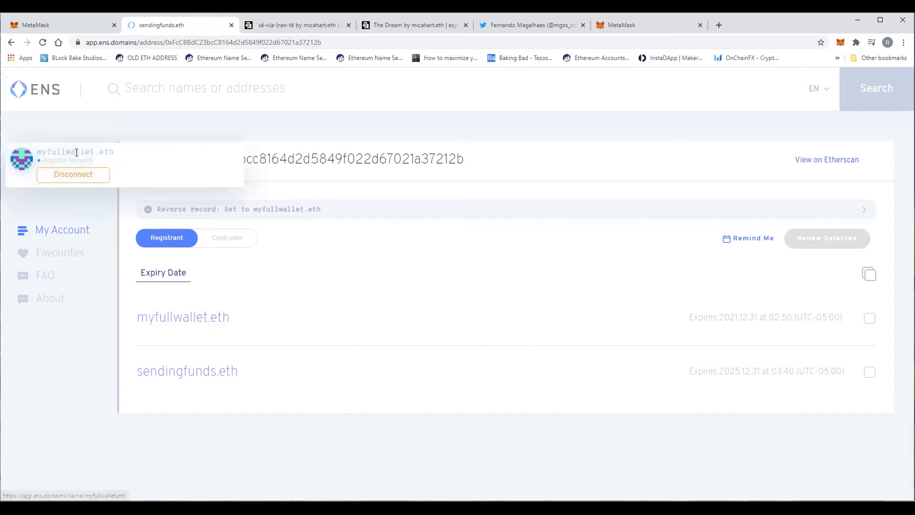
left_click_drag(36, 149, 141, 153)
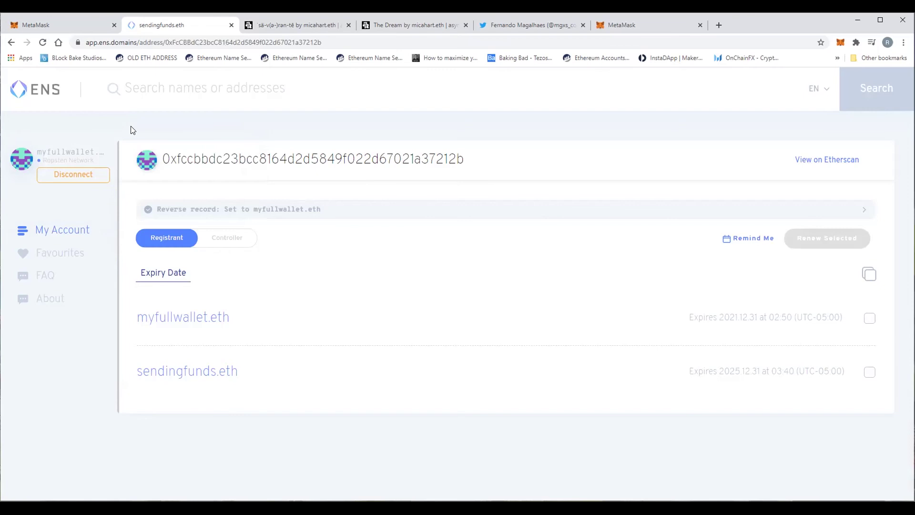
left_click(840, 43)
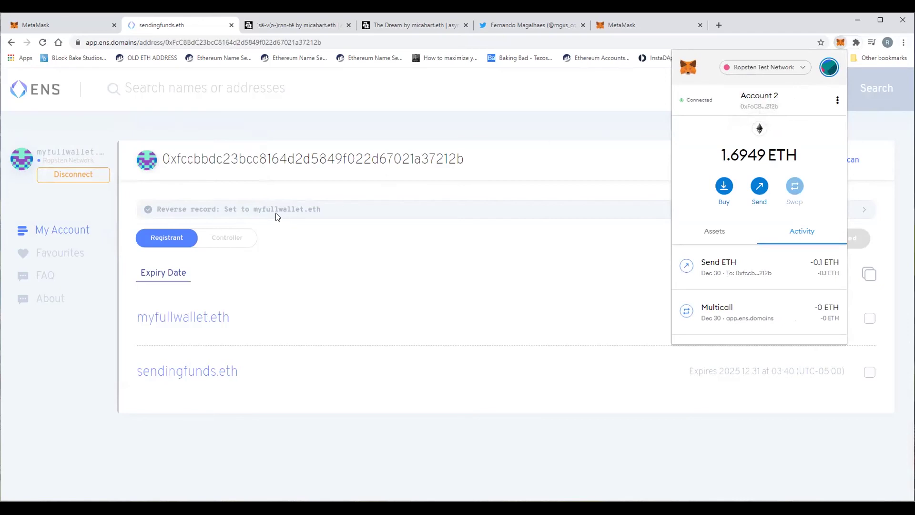
left_click(837, 100)
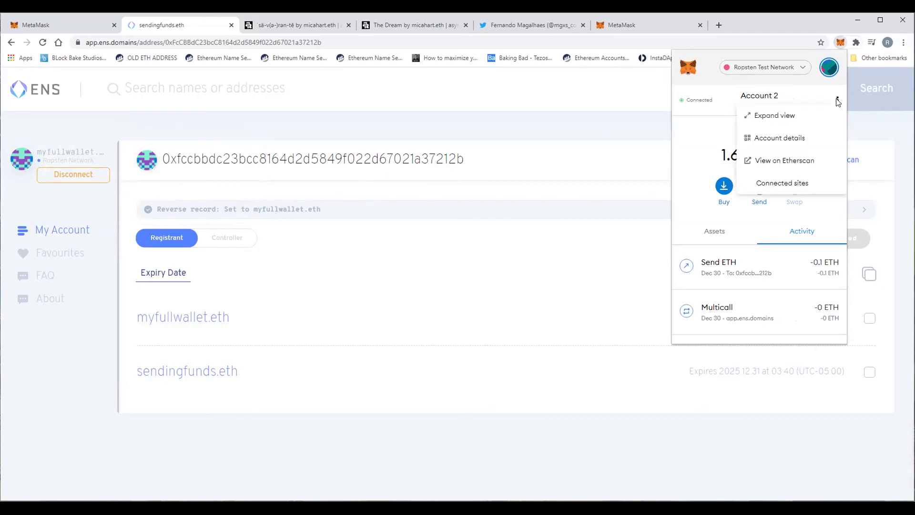
left_click(838, 102)
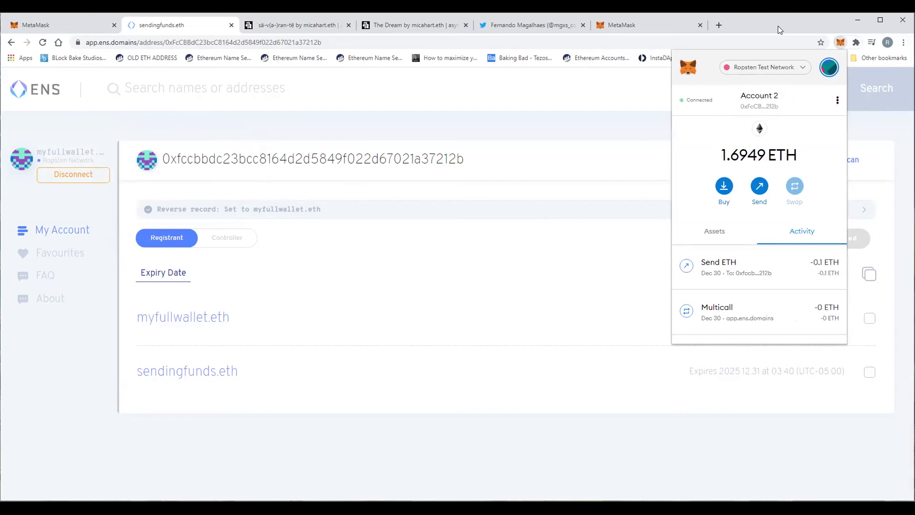
left_click(166, 237)
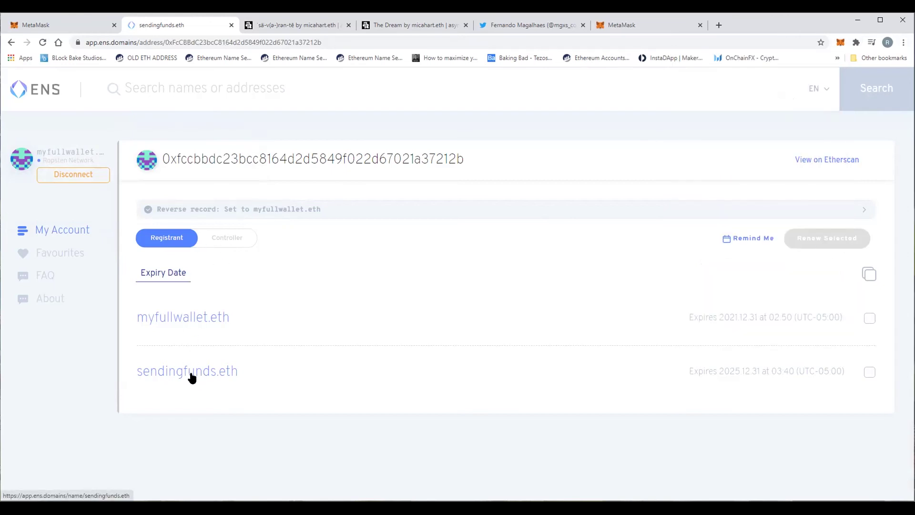
Open sendingfunds.eth from the account's name list, copy its name, and return to My Account
left_click(172, 213)
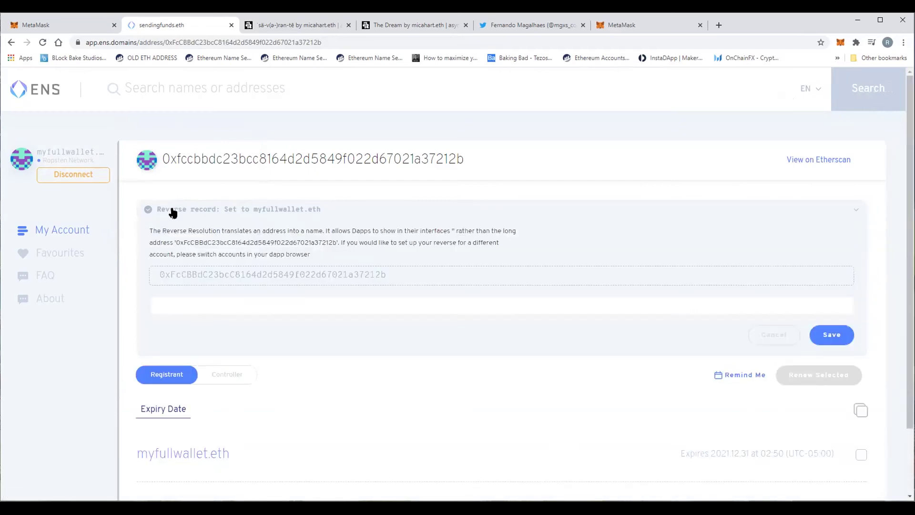
scroll(293, 313, "down", 2)
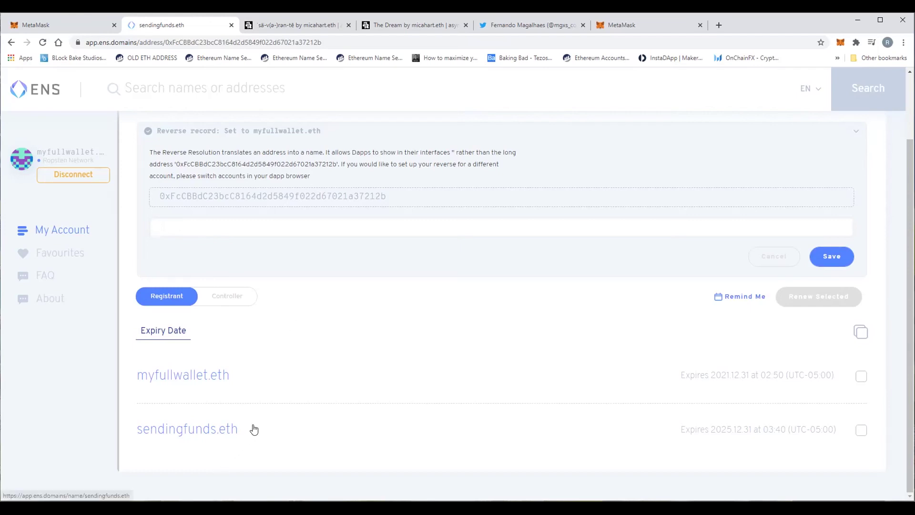
left_click_drag(251, 425, 197, 433)
left_click(214, 427)
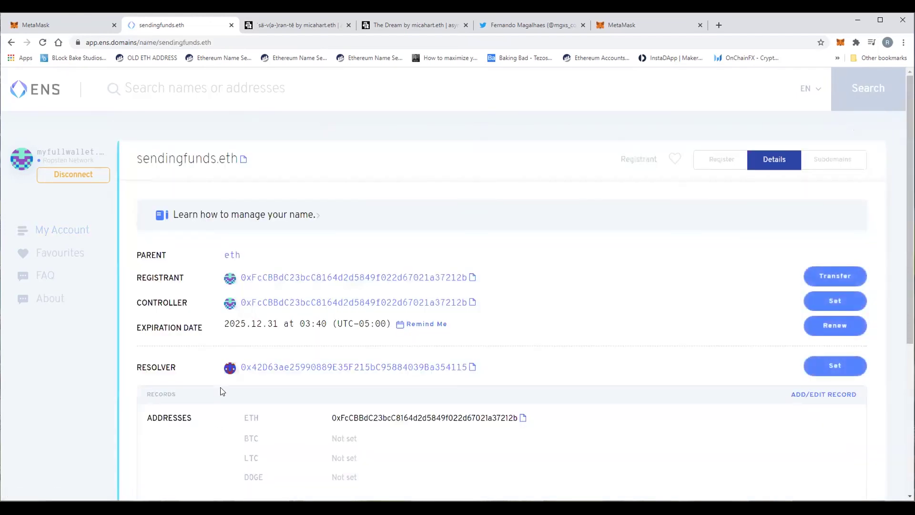
left_click(242, 160)
left_click(71, 243)
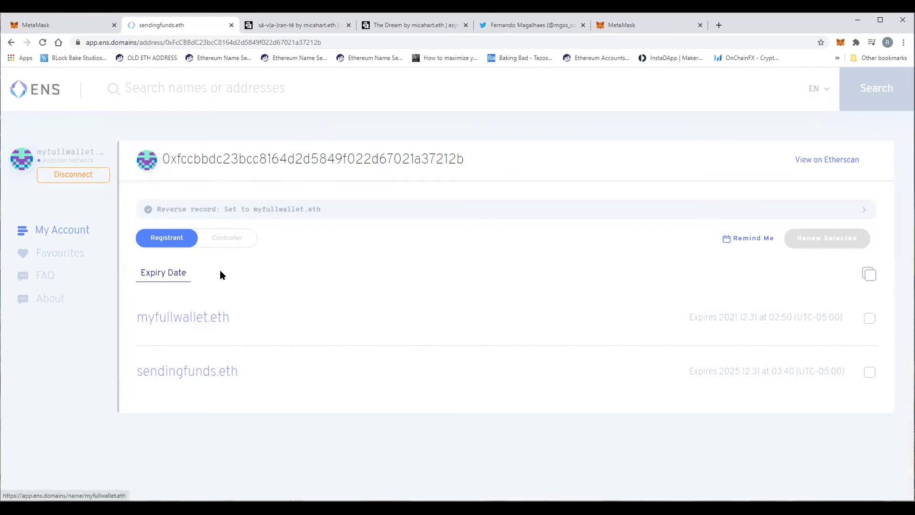
Save sendingfunds.eth as the reverse record and approve the change in MetaMask
left_click(235, 212)
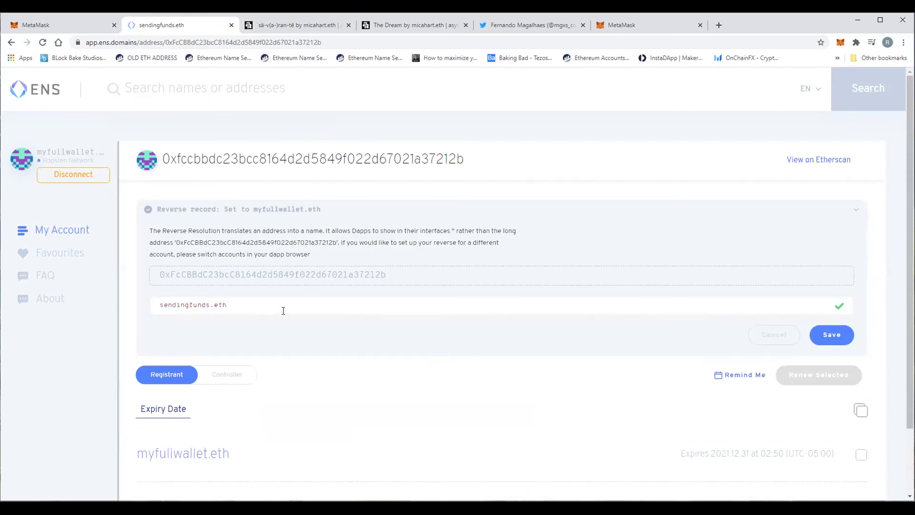
left_click(829, 339)
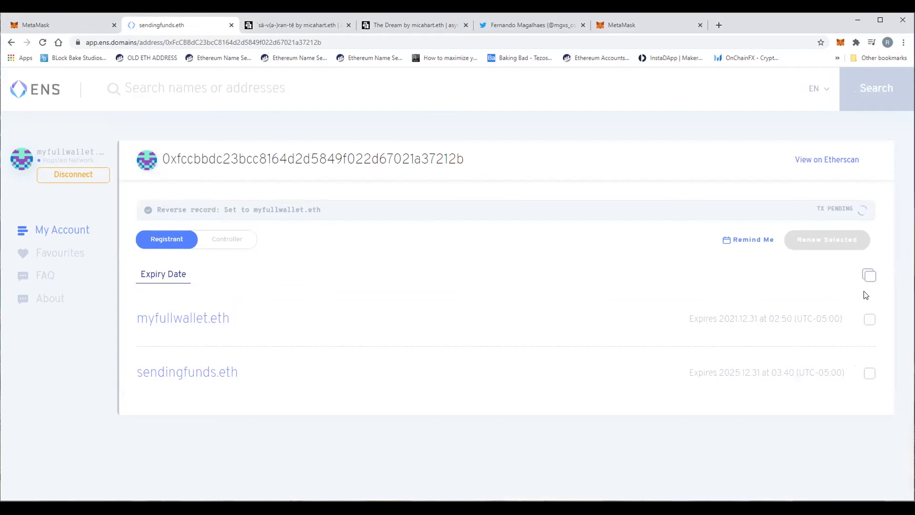
left_click(840, 43)
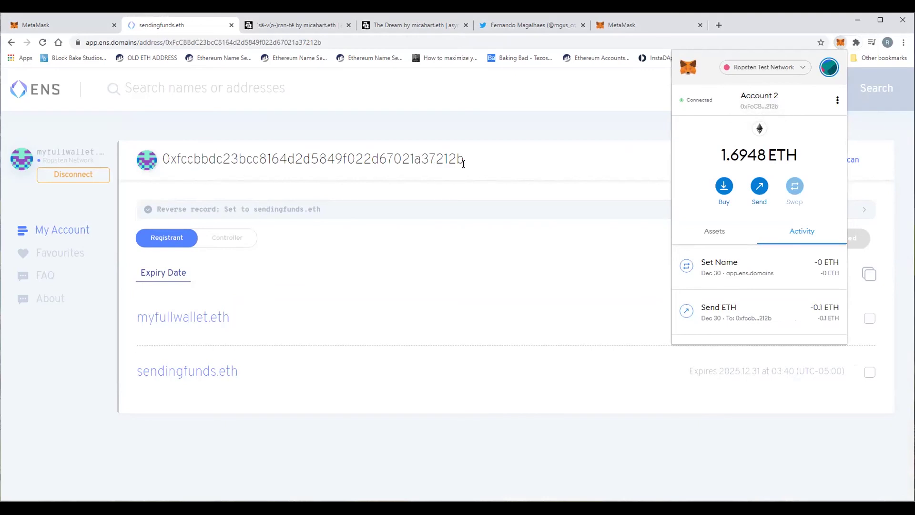
left_click(248, 190)
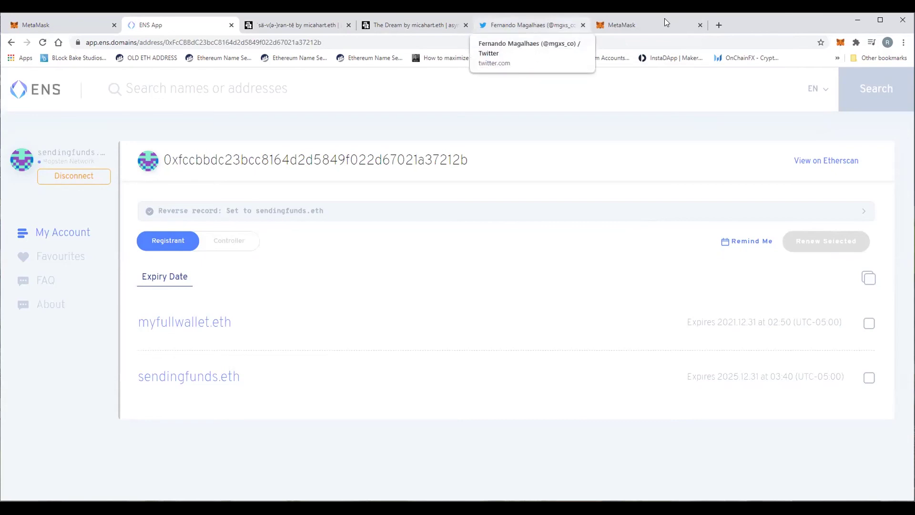
Watch the pinned Procedural Modeling video full screen on Twitter, pause it at 0:11, and return to async.art
key("ctrl+5")
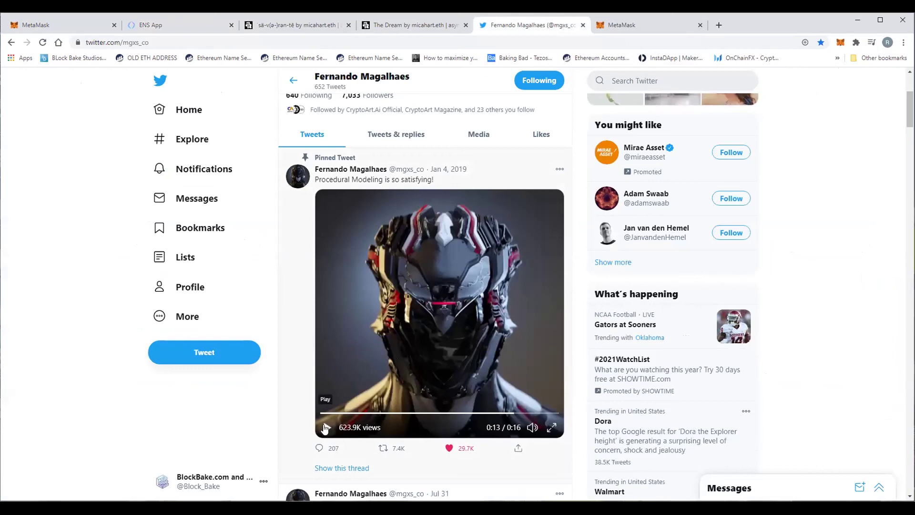
left_click(551, 427)
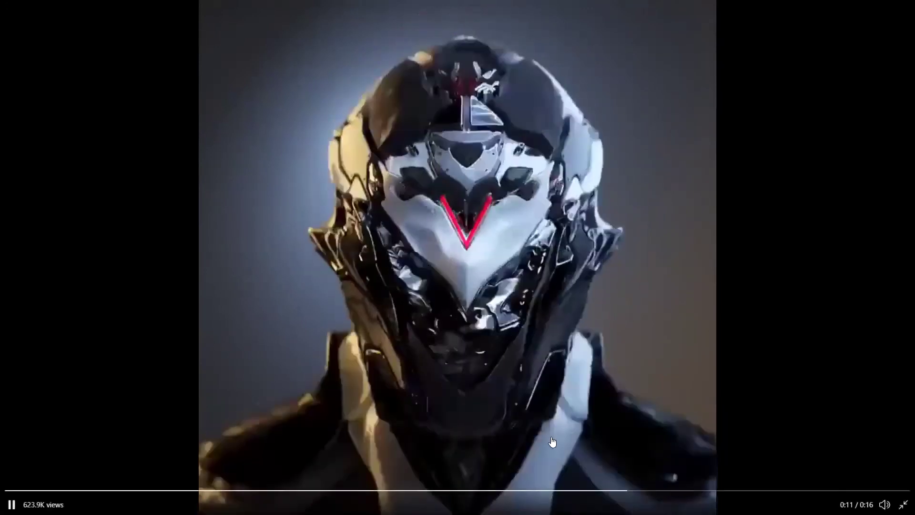
key("Escape")
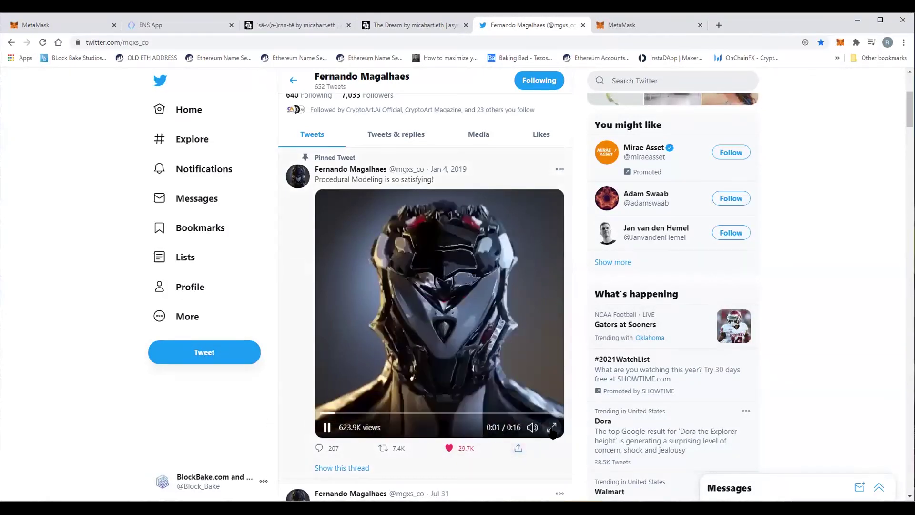
left_click(552, 428)
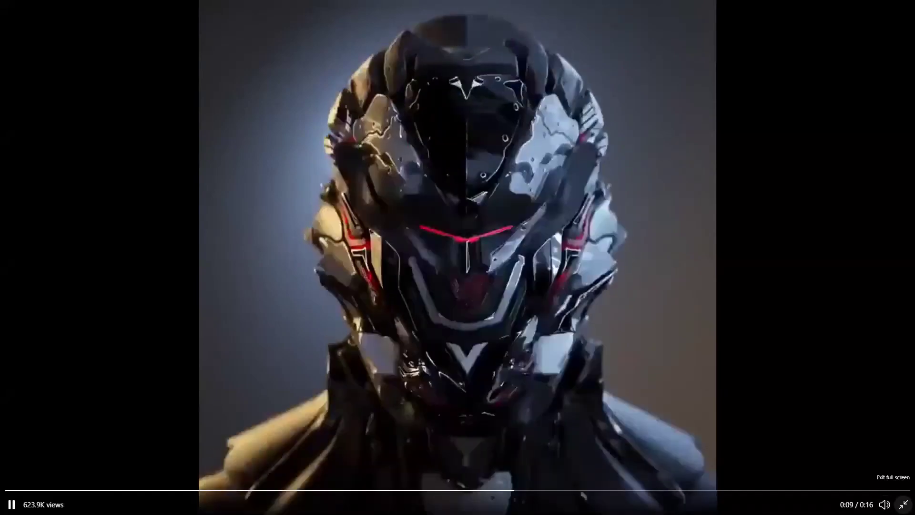
left_click(903, 504)
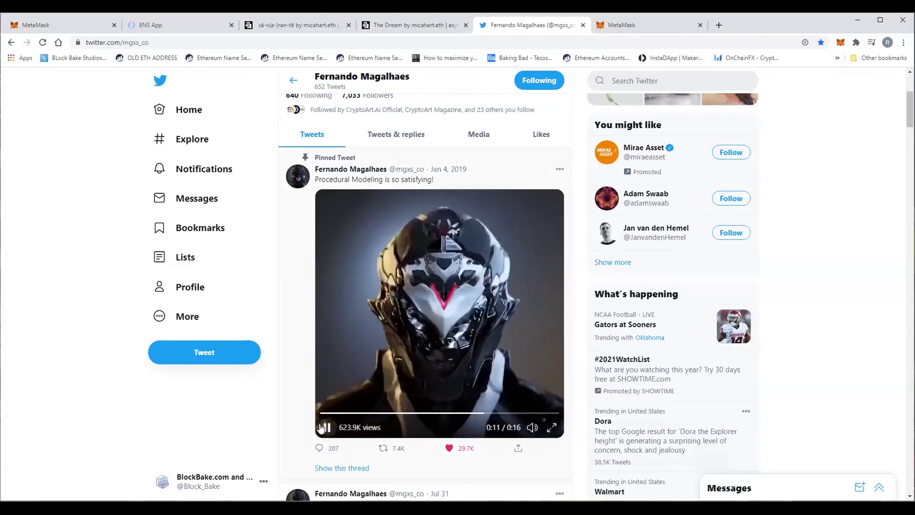
left_click(324, 427)
left_click(298, 25)
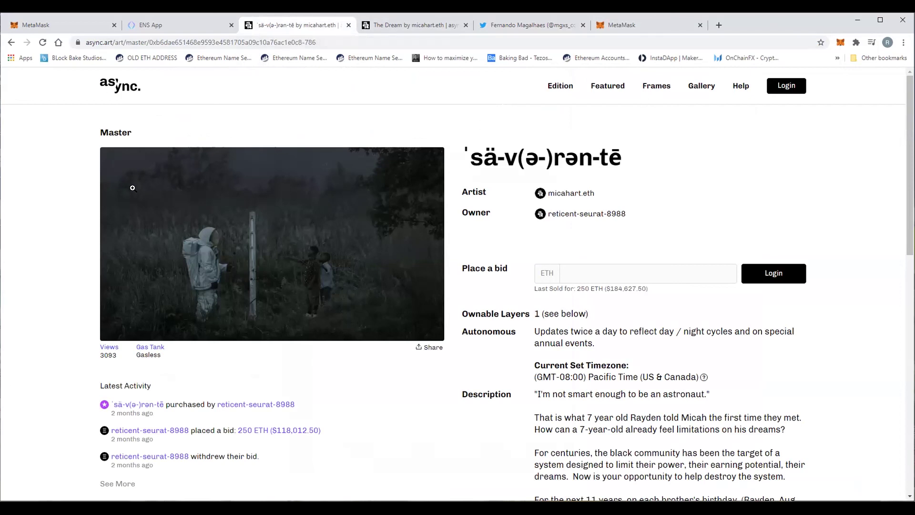
scroll(66, 214, "down", 2)
scroll(66, 220, "up", 2)
Open the artist's Async Art profile via their .eth name link and highlight that name
left_click(593, 196)
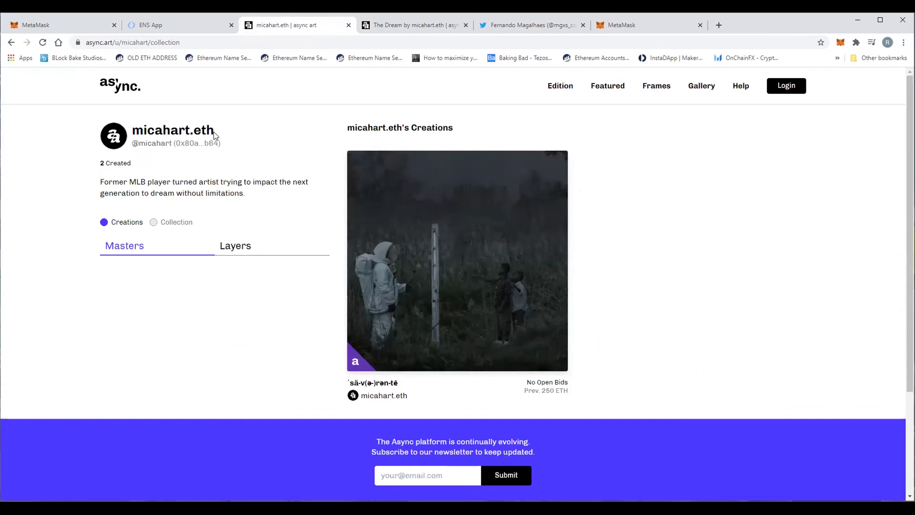
left_click_drag(214, 135, 129, 132)
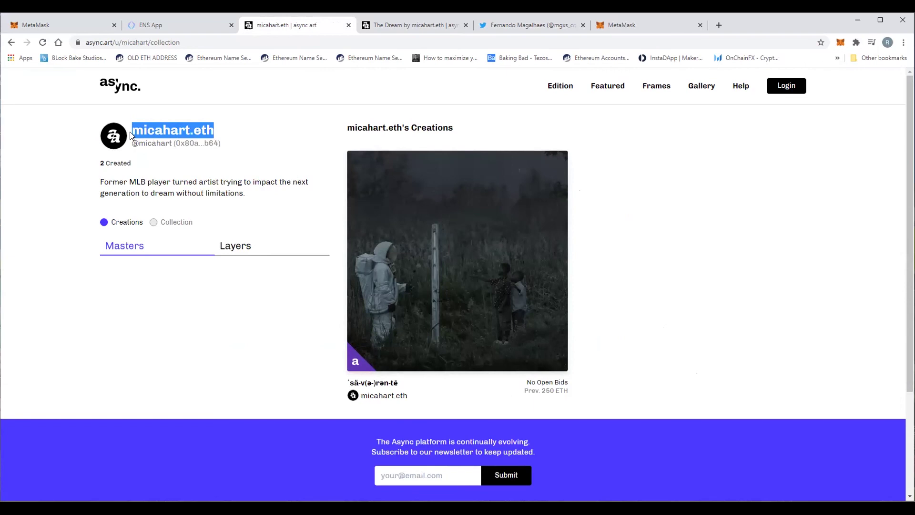
left_click(237, 146)
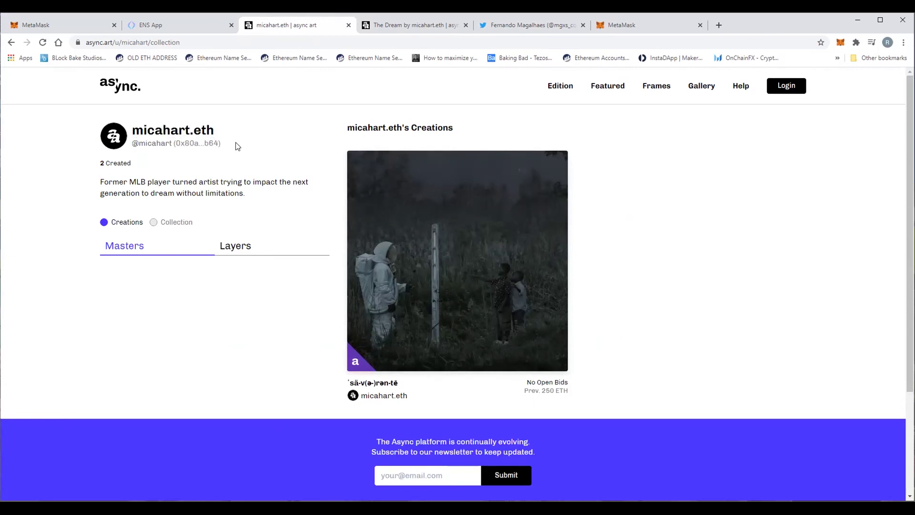